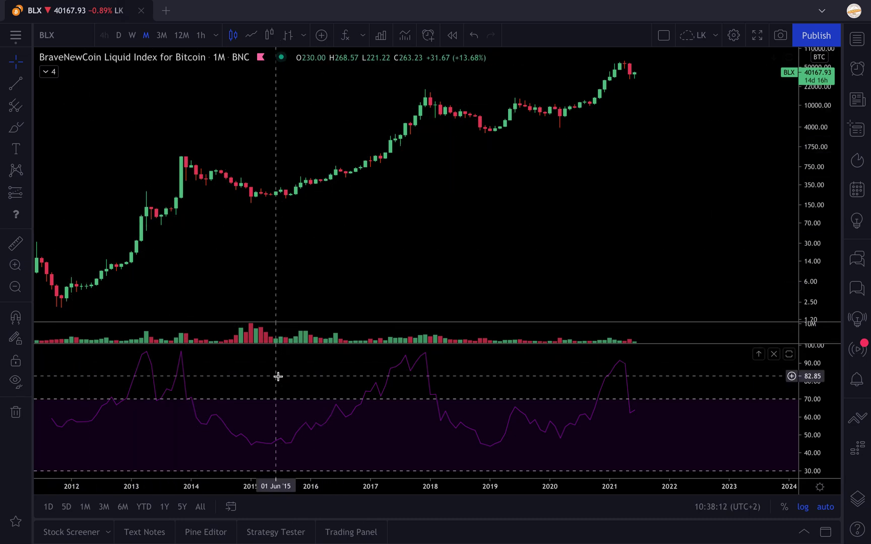
# - Review the Inputs and Style settings of the RSI indicator and close its settings
pyautogui.scroll(-3, 293, 277)
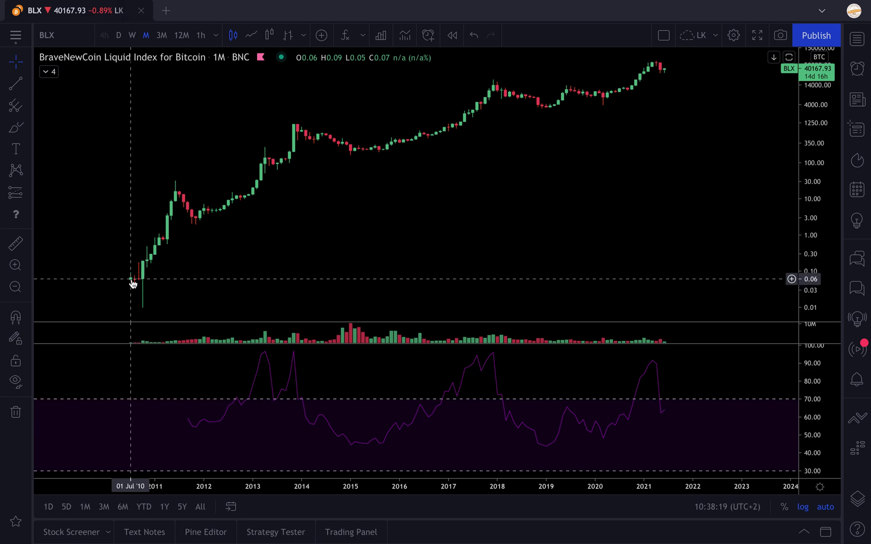
pyautogui.doubleClick(269, 358)
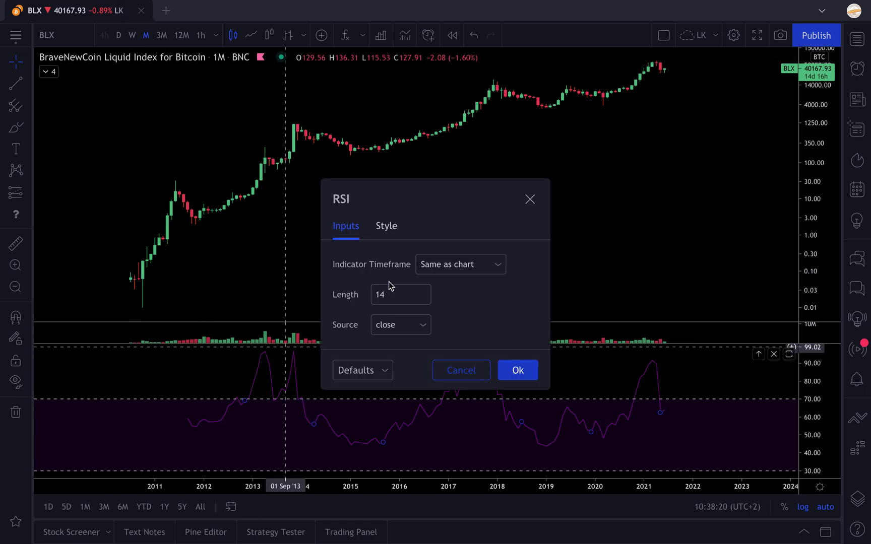
pyautogui.click(386, 226)
pyautogui.click(346, 226)
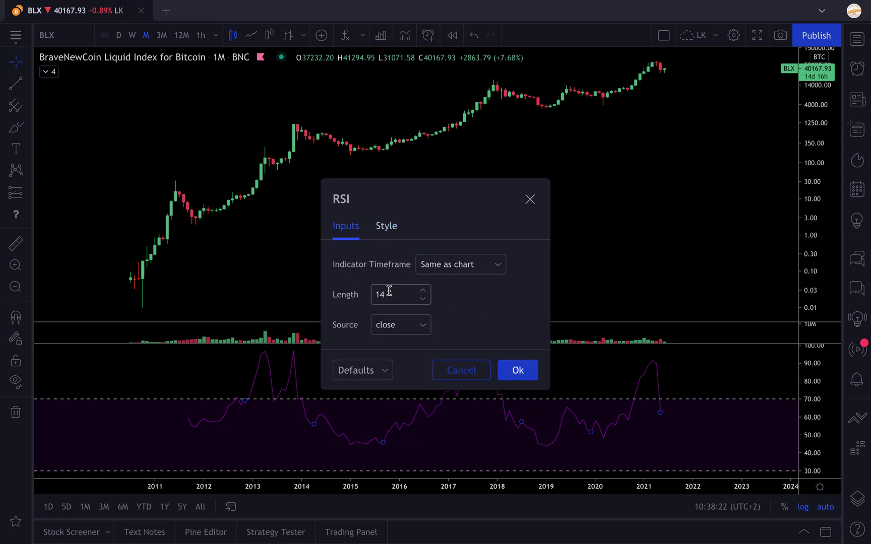
pyautogui.click(529, 200)
# - Circle the price climb from late 2015 to early 2018 with the brush, undo the drawing and leave the brush tool
pyautogui.scroll(5, 473, 228)
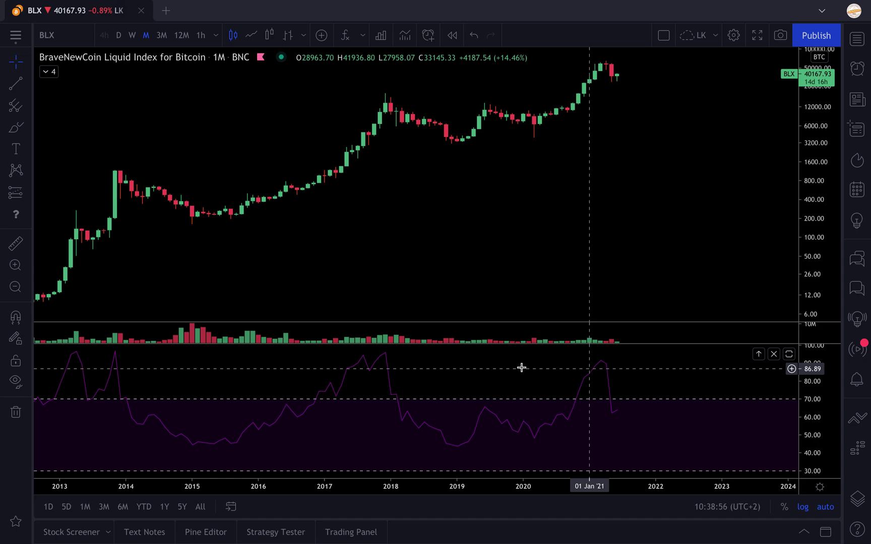
pyautogui.scroll(-2, 504, 370)
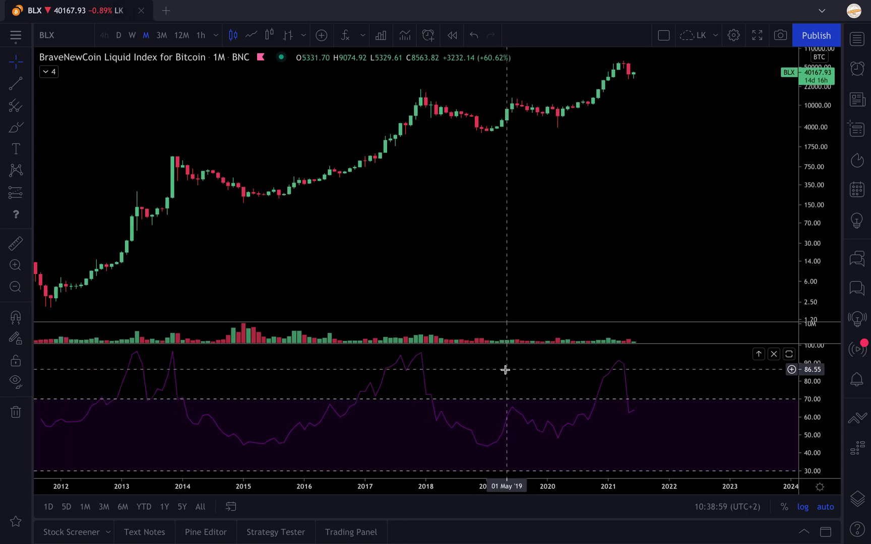
pyautogui.scroll(1, 505, 370)
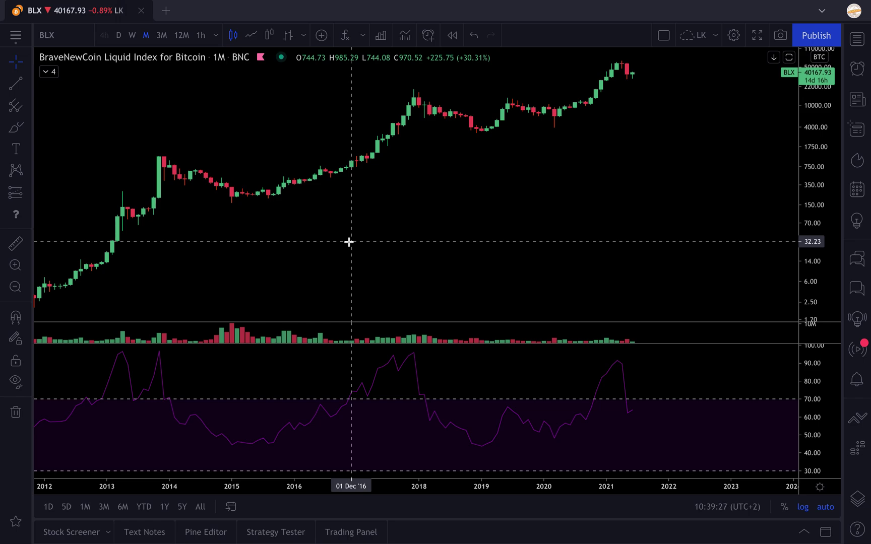
pyautogui.scroll(3, 349, 242)
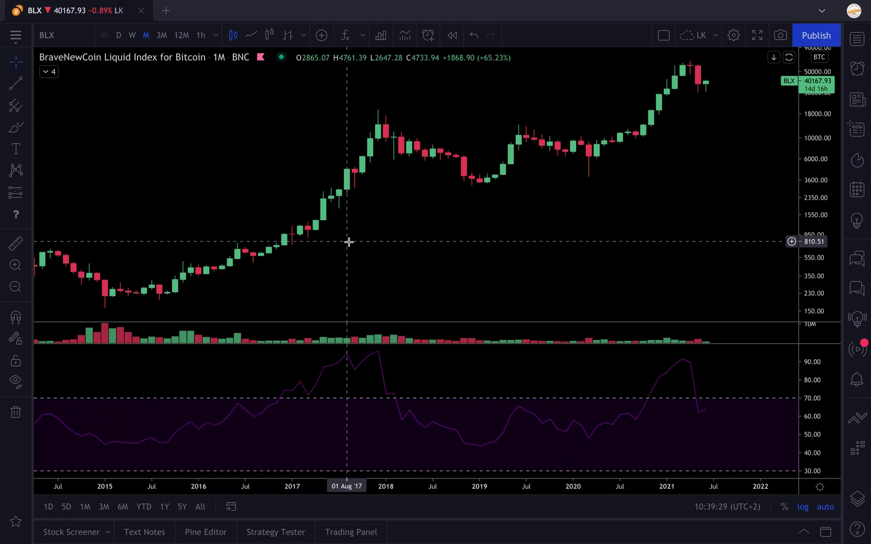
pyautogui.click(14, 129)
pyautogui.moveTo(181, 309)
pyautogui.mouseDown()
pyautogui.moveTo(330, 224)
pyautogui.moveTo(457, 68)
pyautogui.moveTo(274, 173)
pyautogui.moveTo(168, 277)
pyautogui.moveTo(186, 289)
pyautogui.mouseUp()
pyautogui.scroll(-2, 186, 289)
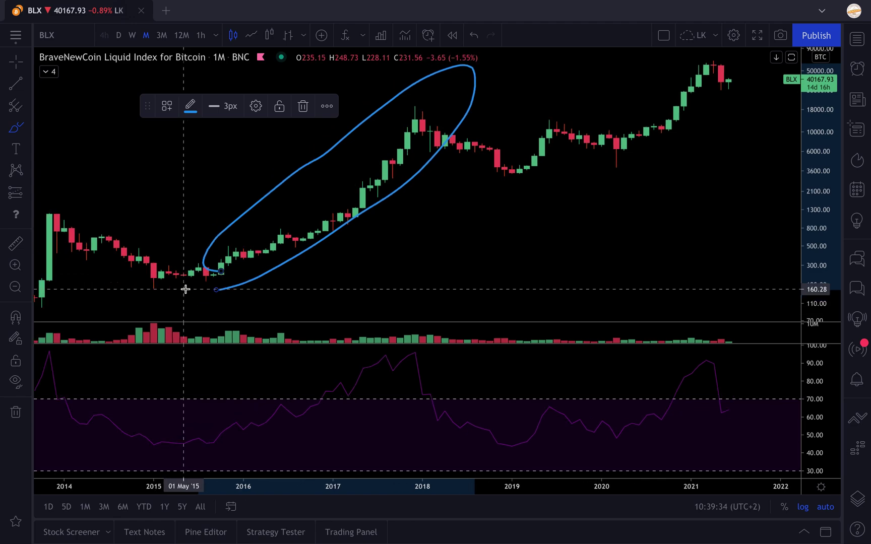
pyautogui.click(474, 35)
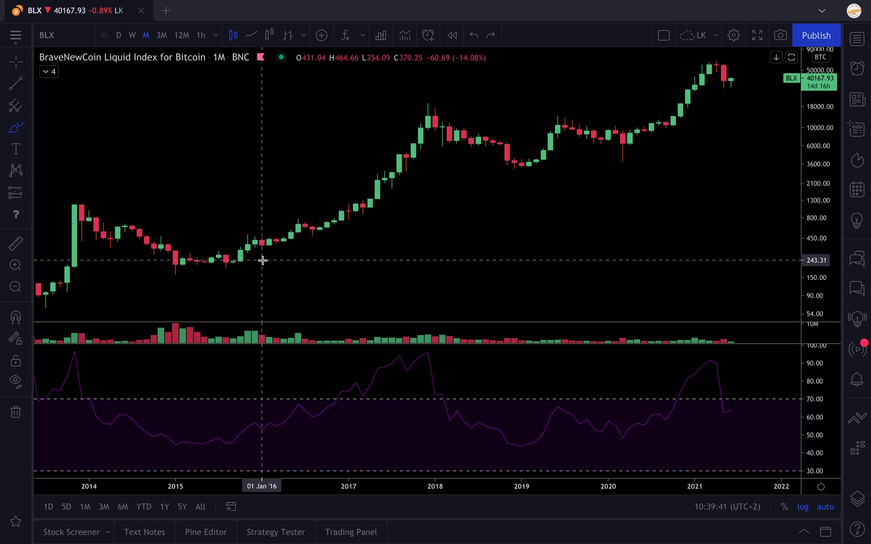
pyautogui.press('Escape')
# - Turn on the Middle Band at 50 in the RSI indicator's style settings
pyautogui.scroll(-5, 263, 260)
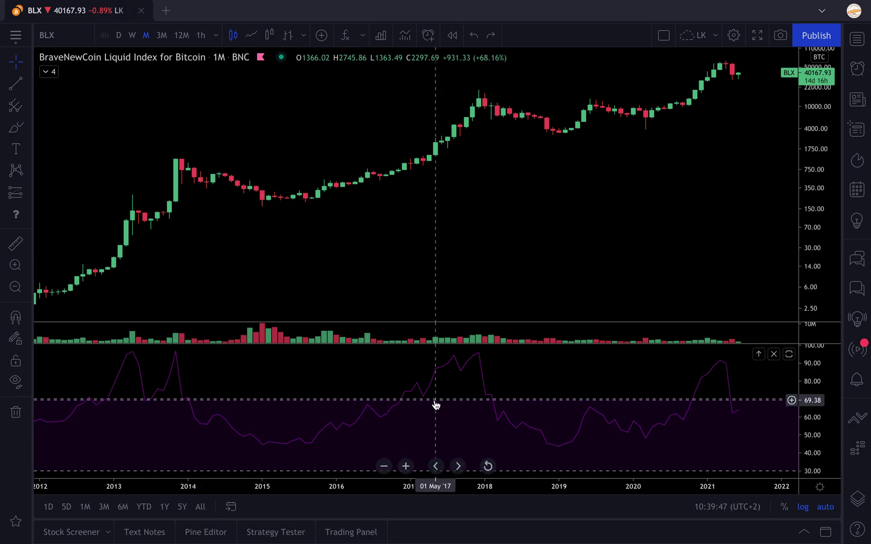
pyautogui.scroll(-1, 436, 404)
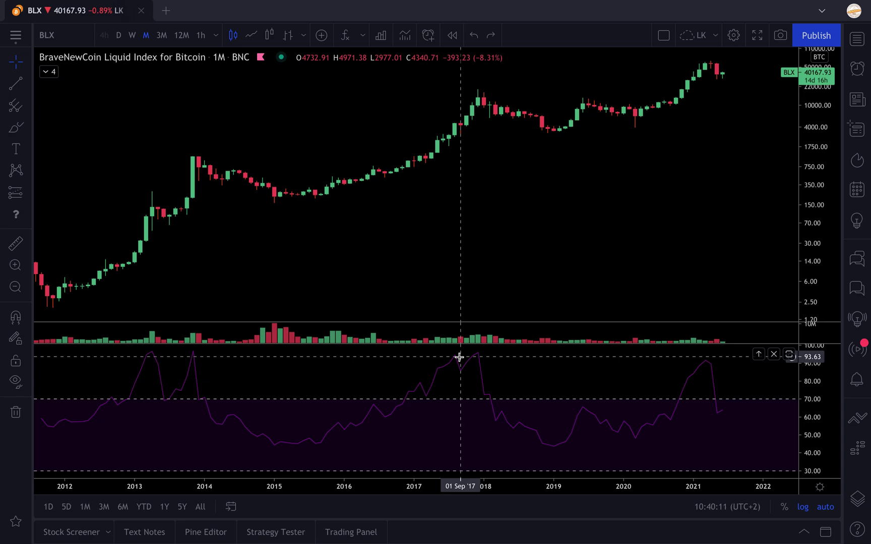
pyautogui.scroll(-2, 458, 357)
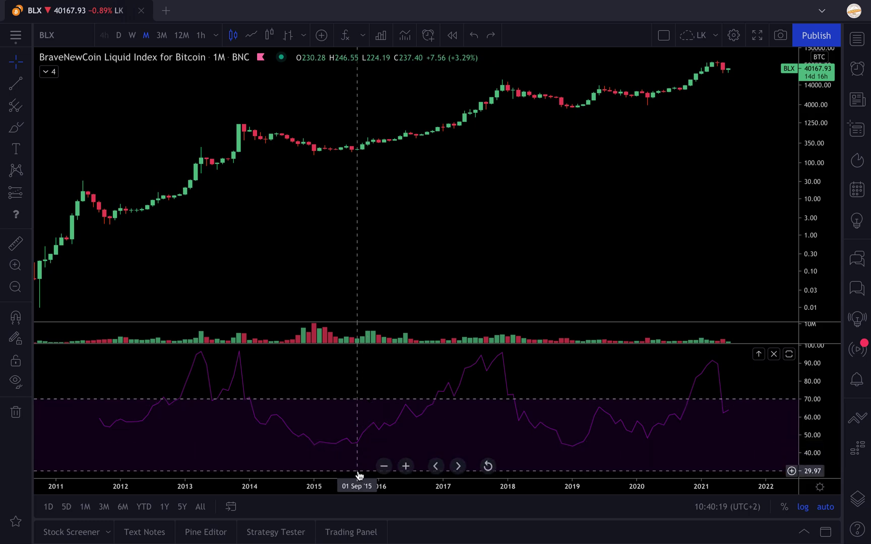
pyautogui.doubleClick(410, 405)
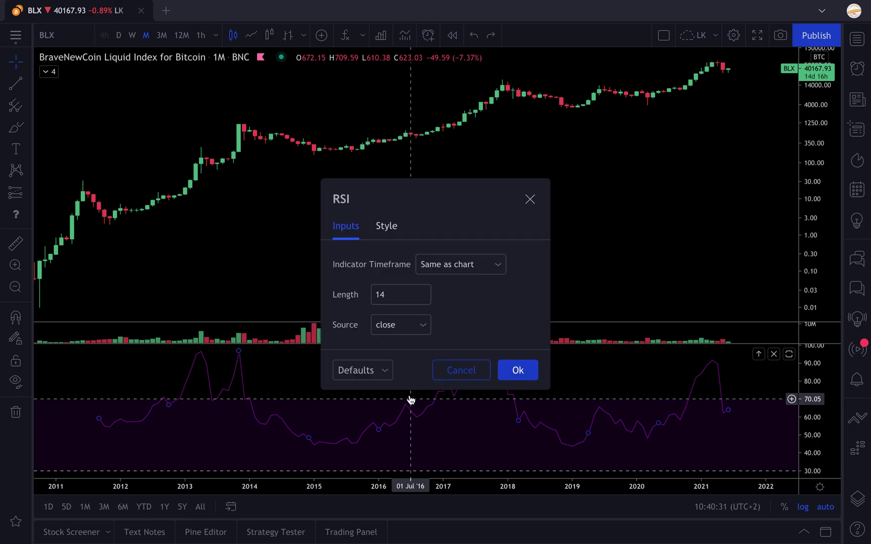
pyautogui.click(403, 239)
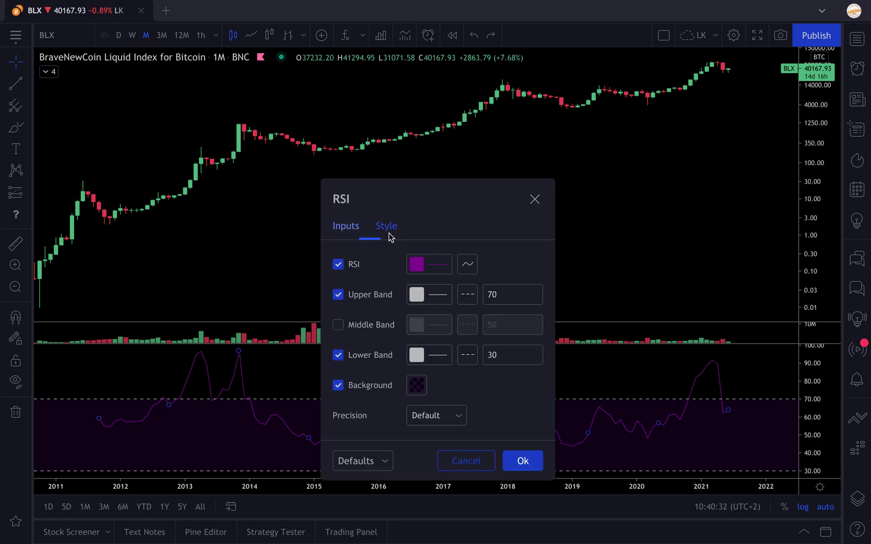
pyautogui.click(339, 326)
pyautogui.click(536, 456)
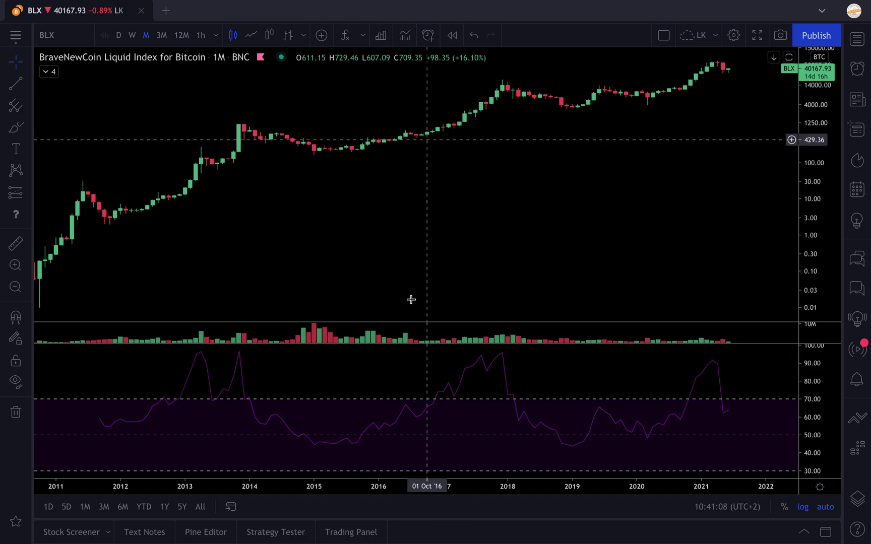
# - Circle the 2015 sideways range in the price and RSI panes with the brush, and sketch a rise, consolidation and breakout below the 2017–2018 candles
pyautogui.scroll(3, 355, 142)
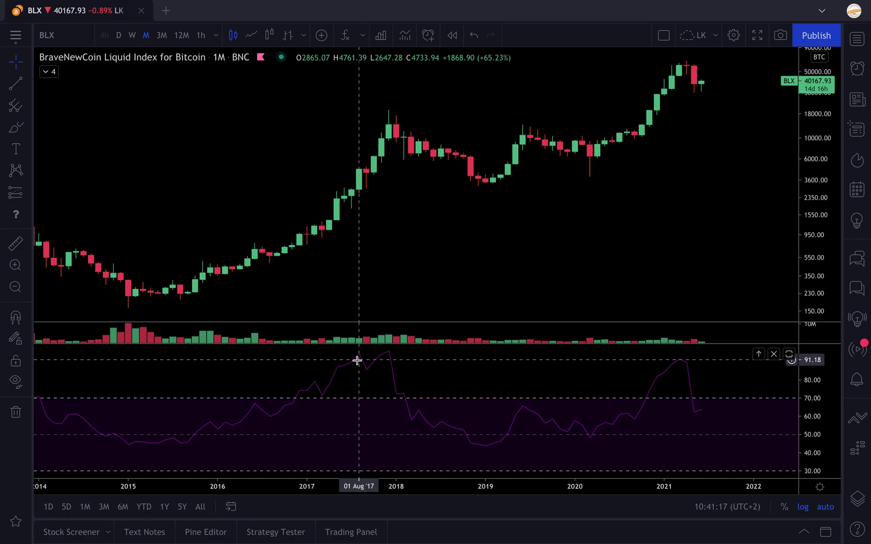
pyautogui.scroll(-5, 357, 361)
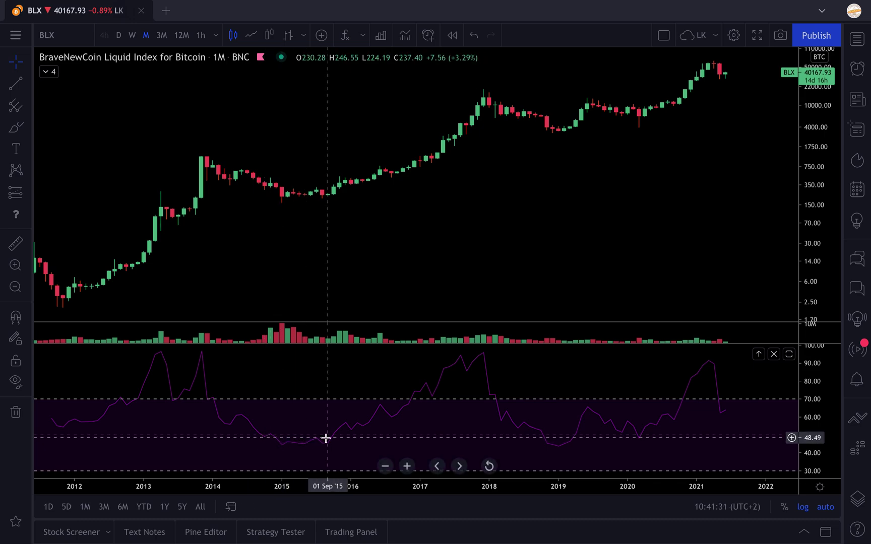
pyautogui.scroll(-2, 326, 438)
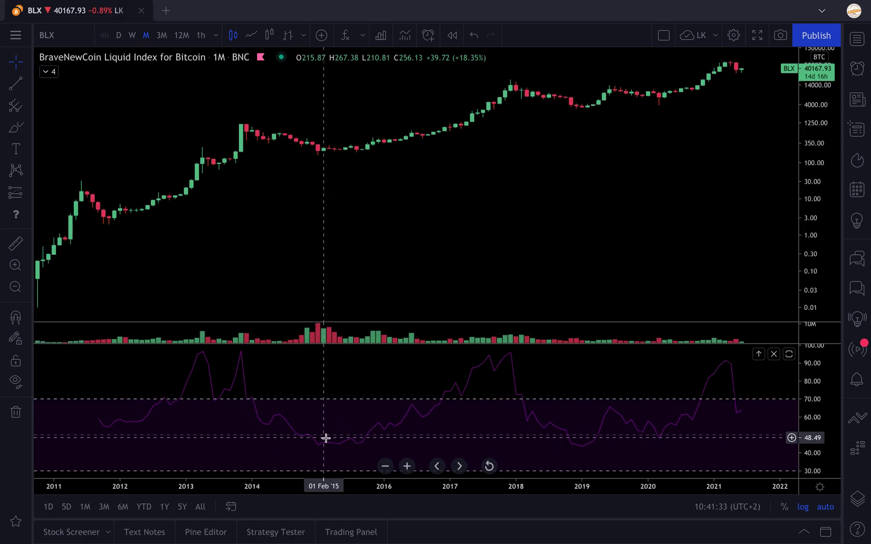
pyautogui.scroll(2, 326, 438)
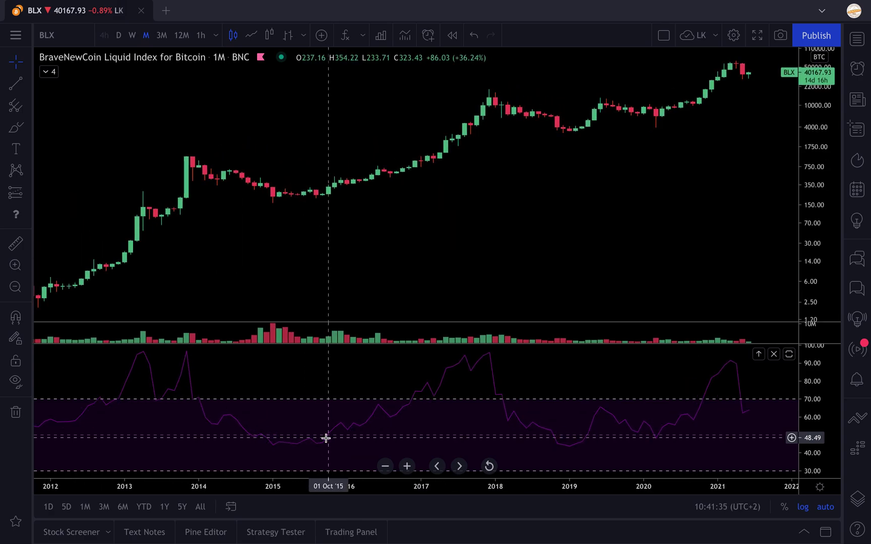
pyautogui.scroll(2, 325, 438)
pyautogui.click(14, 129)
pyautogui.moveTo(213, 226)
pyautogui.mouseDown()
pyautogui.moveTo(297, 230)
pyautogui.moveTo(278, 195)
pyautogui.mouseUp()
pyautogui.moveTo(225, 203); pyautogui.dragTo(215, 227)
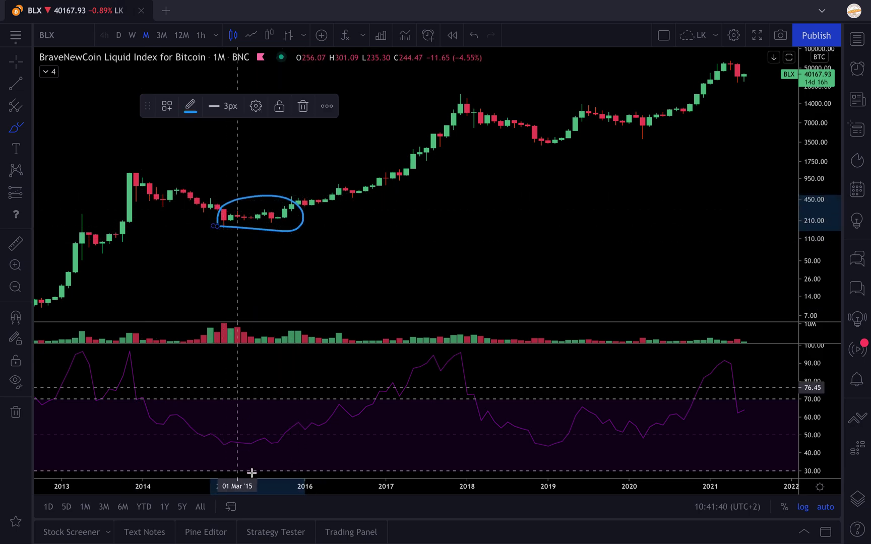
pyautogui.moveTo(220, 455)
pyautogui.mouseDown()
pyautogui.moveTo(291, 455)
pyautogui.moveTo(295, 420)
pyautogui.moveTo(213, 426)
pyautogui.moveTo(212, 452)
pyautogui.moveTo(237, 454)
pyautogui.mouseUp()
pyautogui.moveTo(387, 292)
pyautogui.mouseDown()
pyautogui.moveTo(443, 209)
pyautogui.moveTo(480, 208)
pyautogui.moveTo(505, 235)
pyautogui.moveTo(511, 216)
pyautogui.moveTo(533, 222)
pyautogui.moveTo(568, 171)
pyautogui.mouseUp()
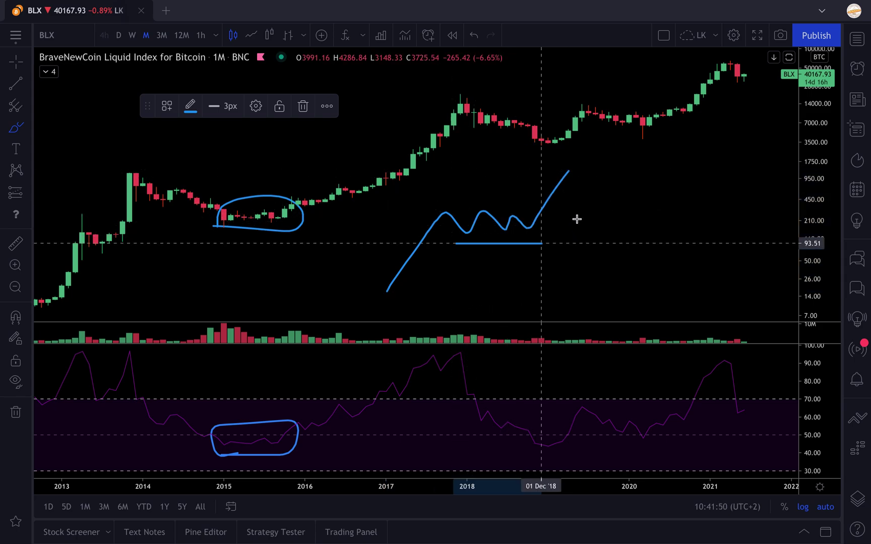
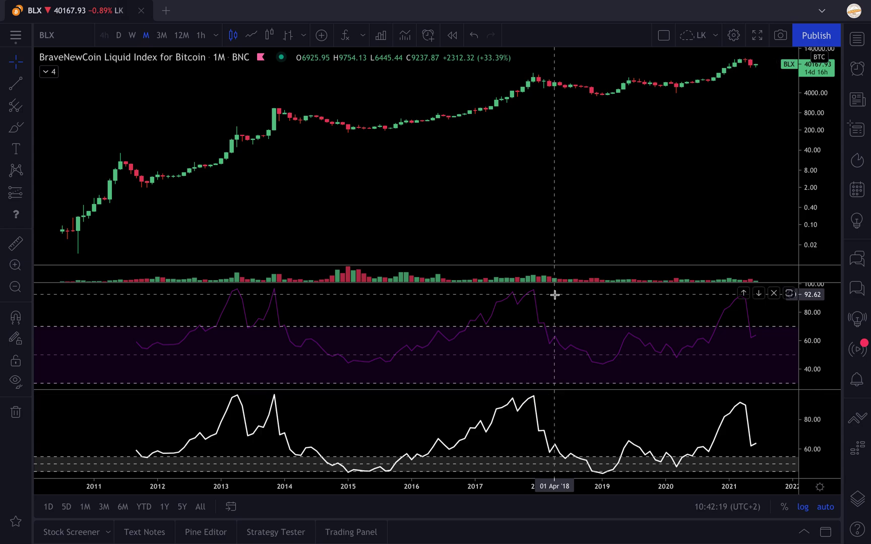
# - Delete the purple RSI indicator from the chart, keeping the white RSI pane
pyautogui.scroll(-1, 555, 295)
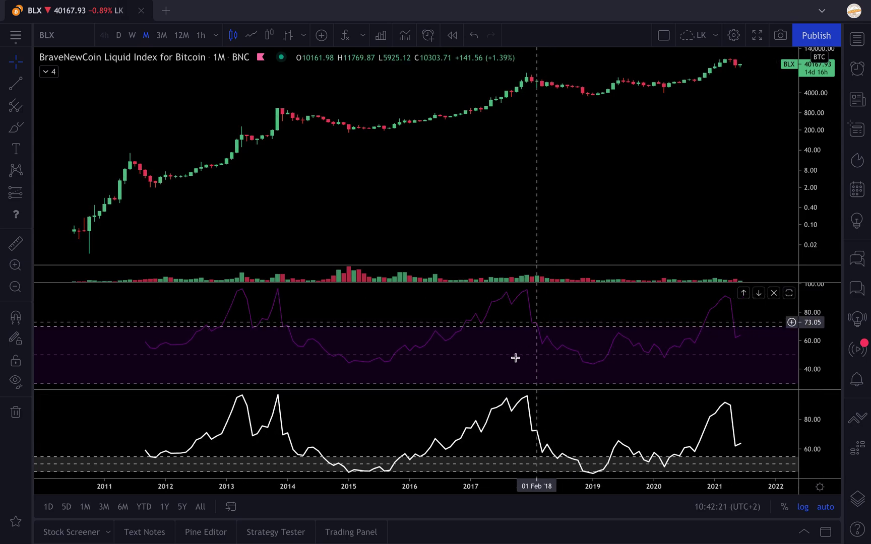
pyautogui.doubleClick(555, 305)
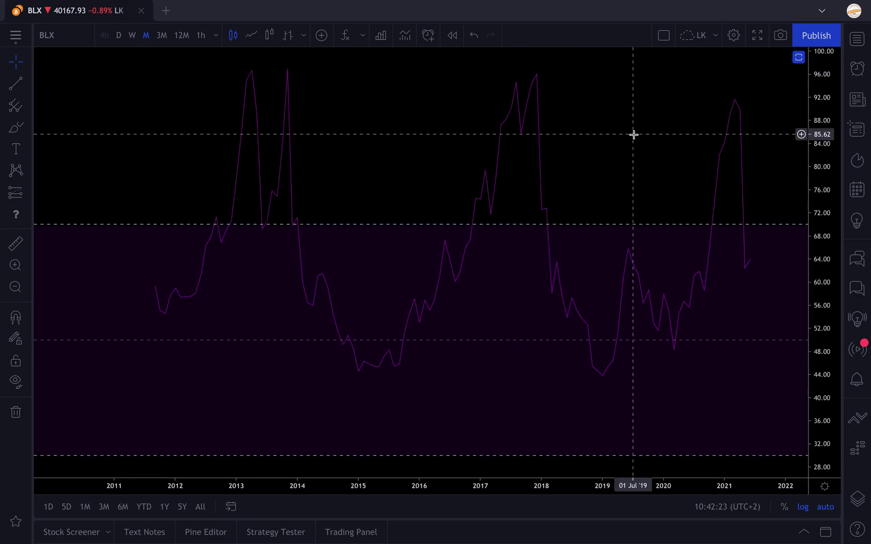
pyautogui.doubleClick(633, 134)
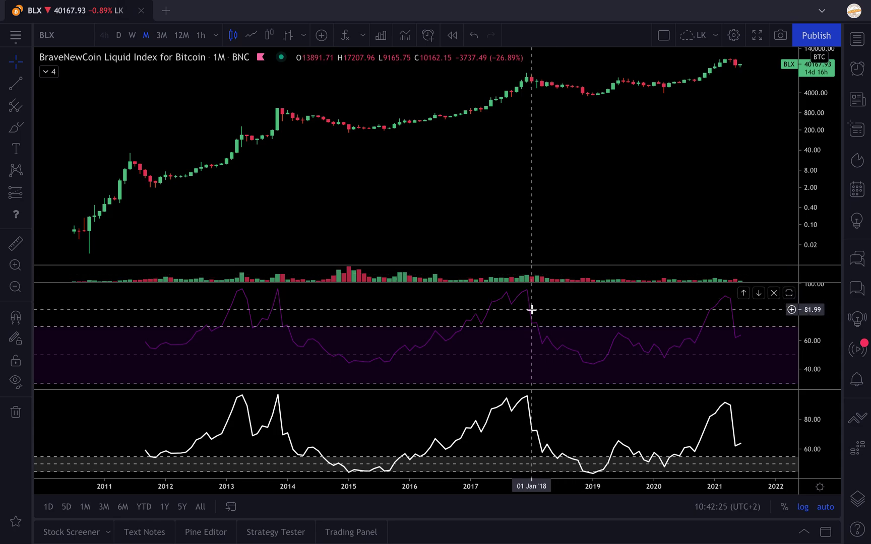
pyautogui.press('Delete')
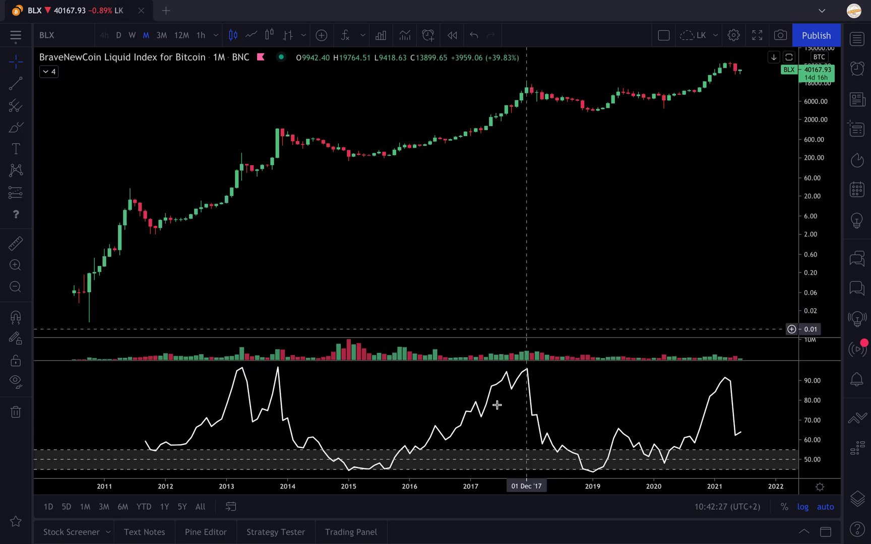
# - Review the Inputs and Style settings of the white RSI indicator and close its settings
pyautogui.scroll(2, 497, 405)
pyautogui.scroll(-3, 311, 426)
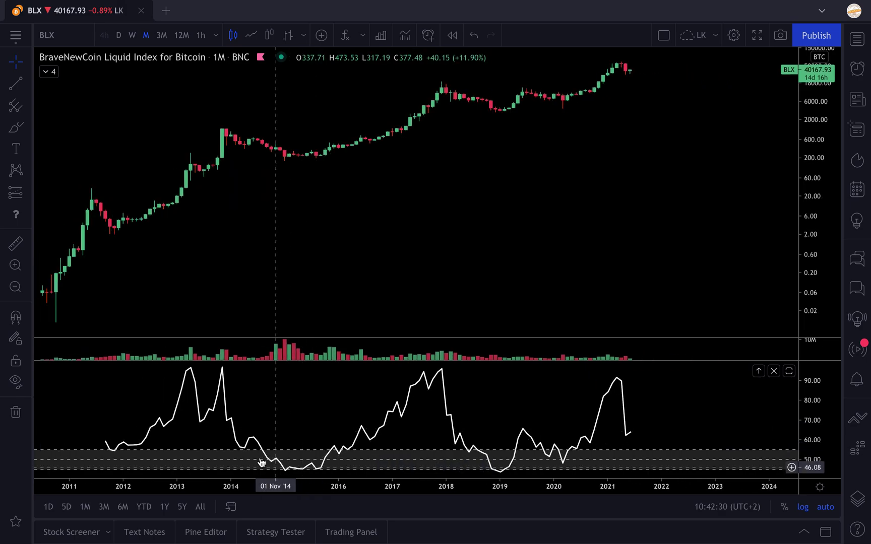
pyautogui.doubleClick(227, 412)
pyautogui.click(342, 132)
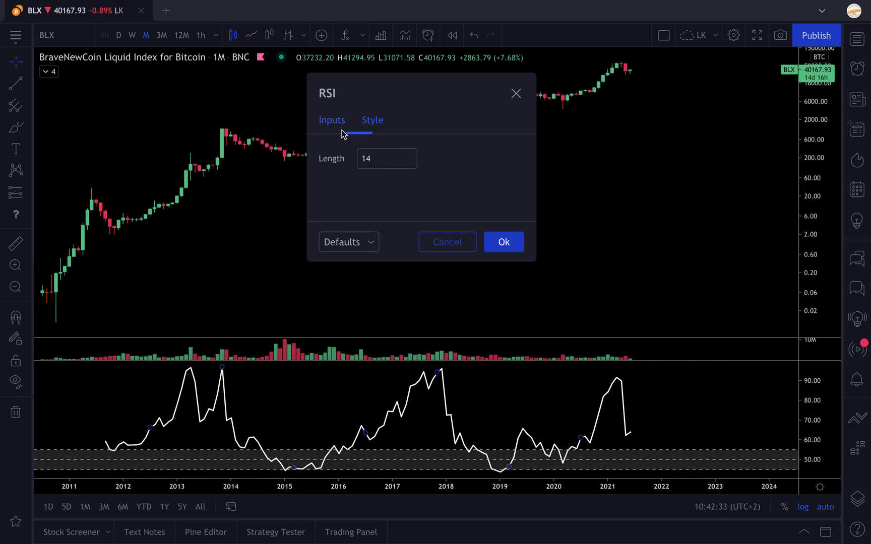
pyautogui.click(516, 93)
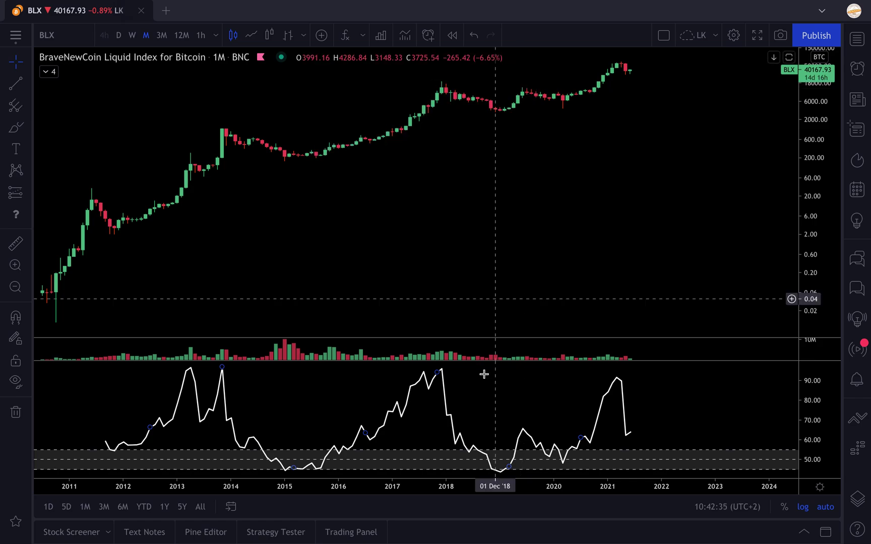
# - Switch the BLX chart from the monthly to the weekly timeframe and show the price history from 2017 to 2021
pyautogui.scroll(1, 476, 391)
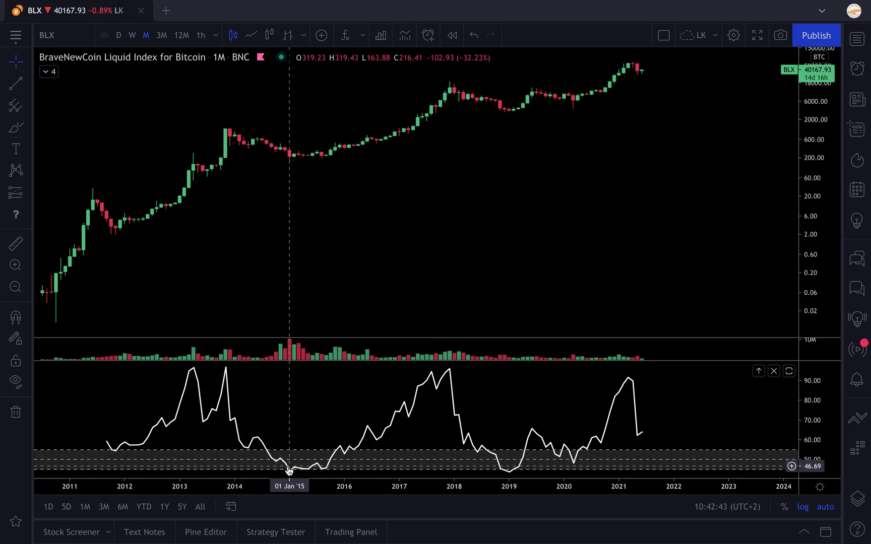
pyautogui.scroll(4, 455, 244)
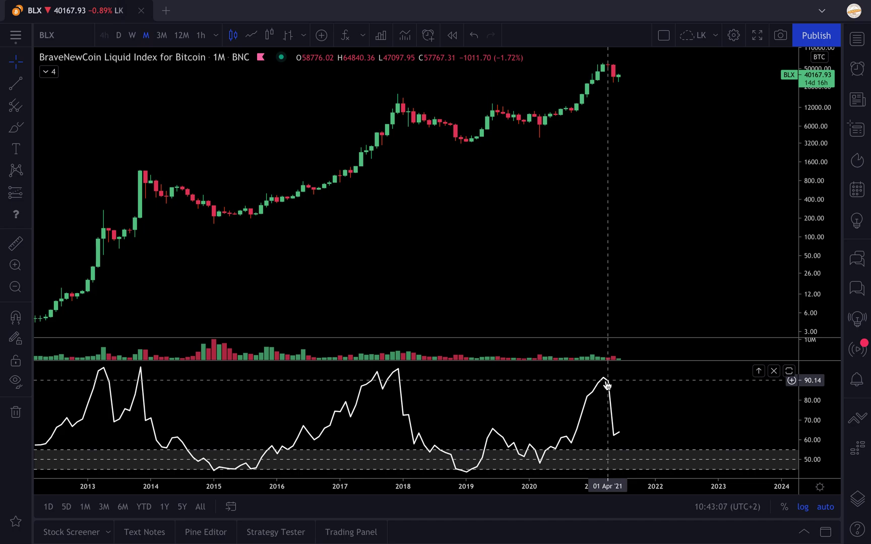
pyautogui.scroll(-3, 607, 385)
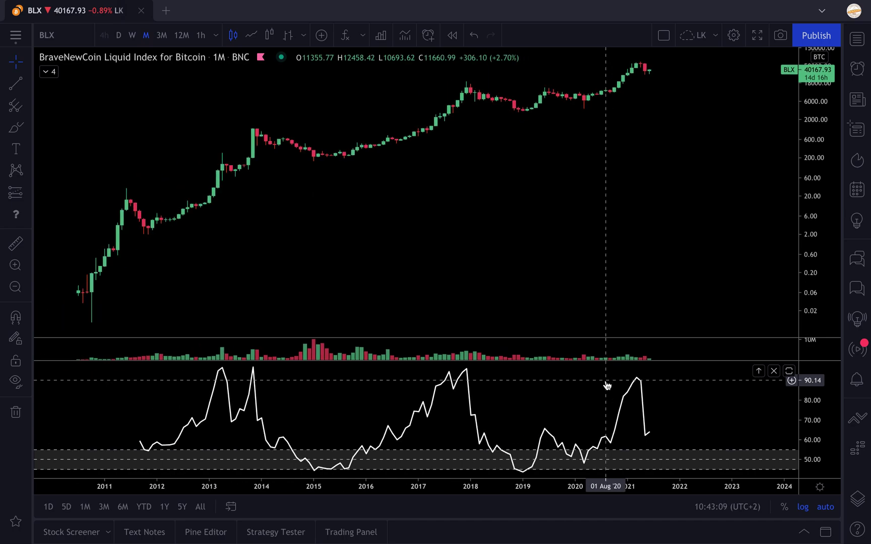
pyautogui.click(132, 35)
pyautogui.scroll(-5, 416, 231)
pyautogui.scroll(-2, 416, 230)
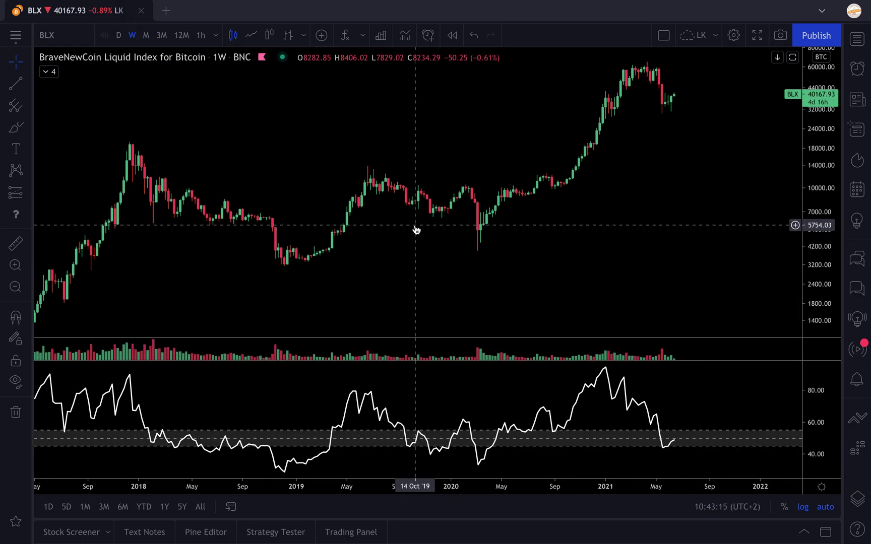
# - Circle the late-2017 price peak on the weekly chart with the brush, and undo the stroke
pyautogui.click(20, 147)
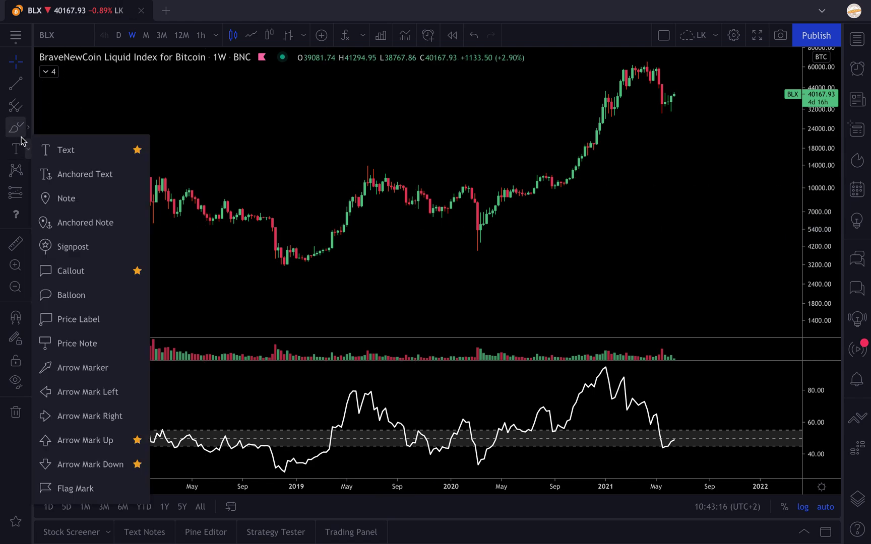
pyautogui.click(464, 246)
pyautogui.click(20, 132)
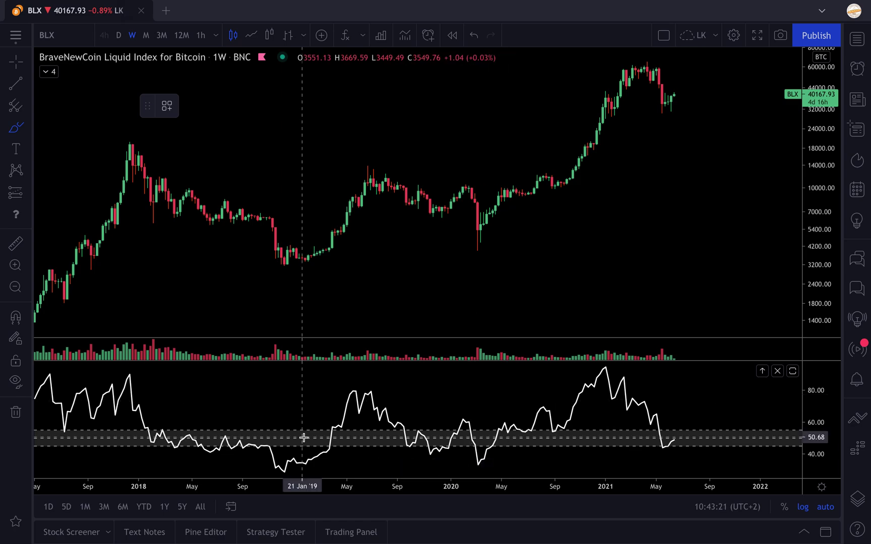
pyautogui.hscroll(-5, 302, 431)
pyautogui.moveTo(231, 153)
pyautogui.mouseDown()
pyautogui.moveTo(204, 119)
pyautogui.moveTo(255, 121)
pyautogui.moveTo(224, 156)
pyautogui.mouseUp()
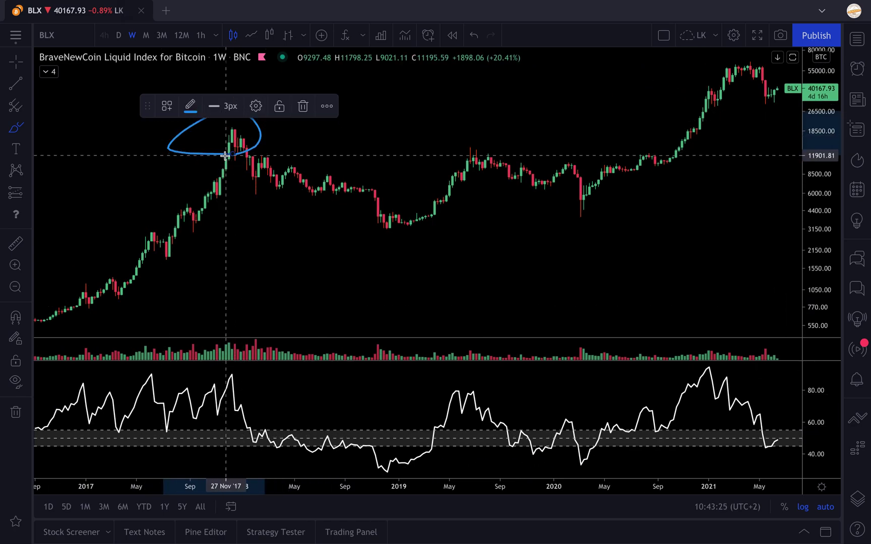
pyautogui.click(470, 34)
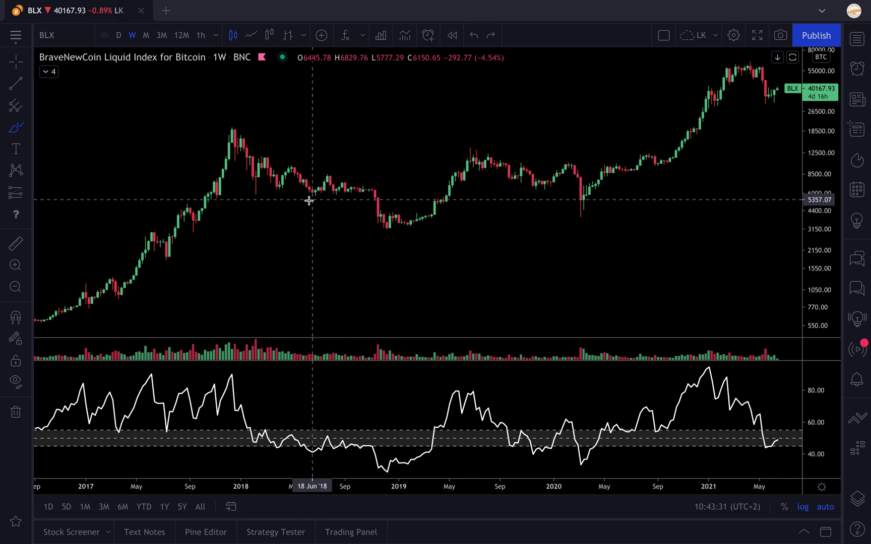
# - Circle the sideways price ranges of mid-to-late 2018 and mid-to-late 2020 with the brush, and undo both strokes
pyautogui.click(390, 199)
pyautogui.moveTo(310, 200)
pyautogui.mouseDown()
pyautogui.moveTo(398, 181)
pyautogui.moveTo(308, 174)
pyautogui.moveTo(316, 201)
pyautogui.mouseUp()
pyautogui.moveTo(632, 175)
pyautogui.mouseDown()
pyautogui.moveTo(672, 171)
pyautogui.moveTo(671, 135)
pyautogui.moveTo(636, 176)
pyautogui.mouseUp()
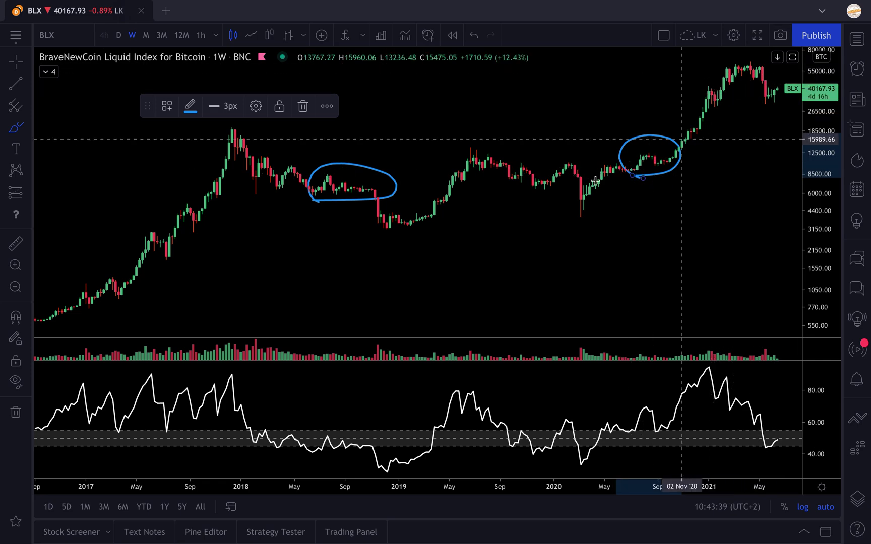
pyautogui.click(476, 36)
pyautogui.click(476, 37)
pyautogui.press('Escape')
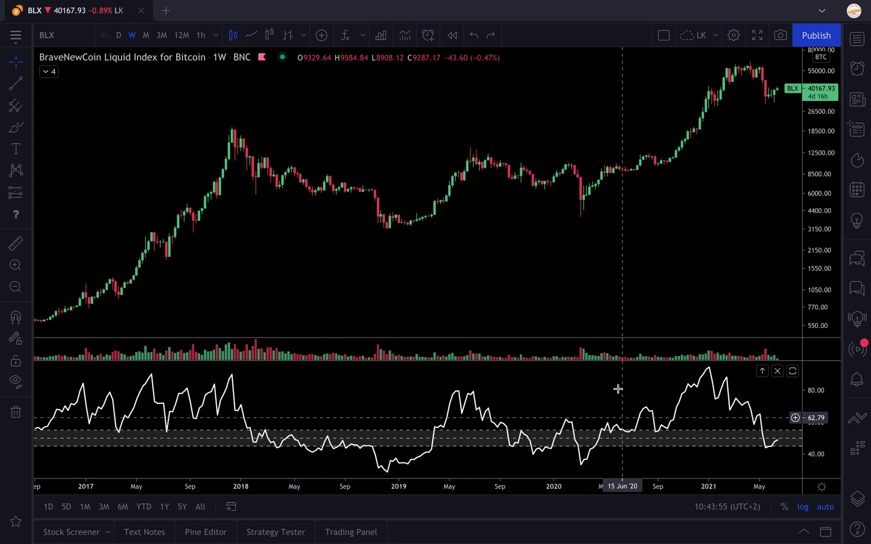
# - Open the S&P 500 Index (SPX) from the Pink list on the weekly timeframe and show its history from 2015 to 2021
pyautogui.scroll(2, 616, 386)
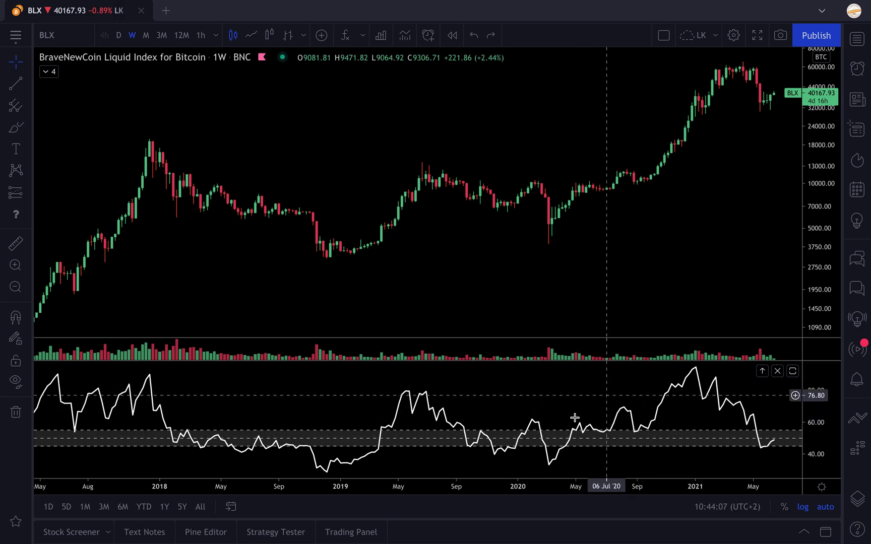
pyautogui.hscroll(3, 593, 414)
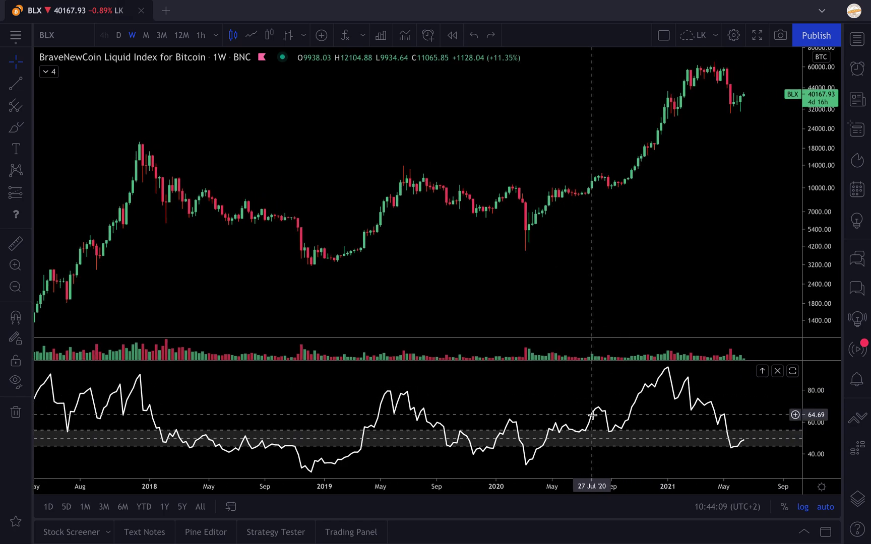
pyautogui.click(857, 40)
pyautogui.click(773, 97)
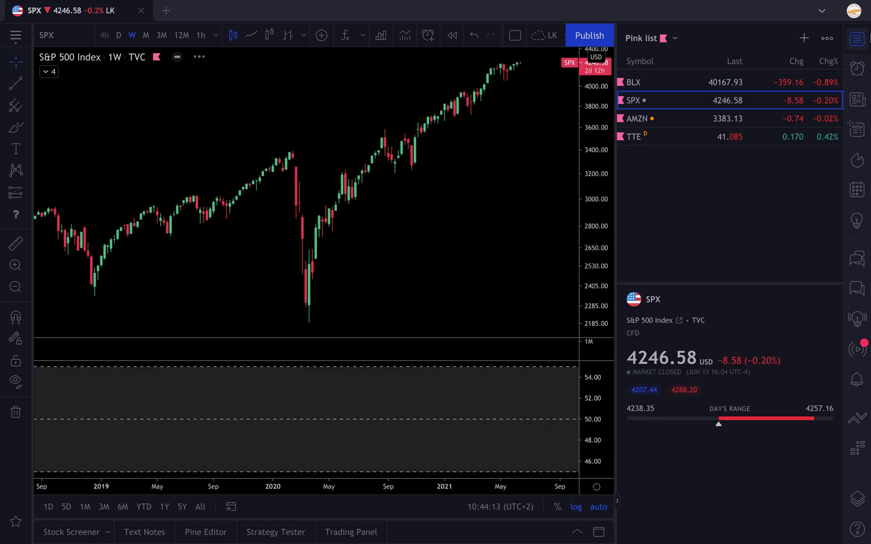
pyautogui.press('Escape')
pyautogui.scroll(-4, 575, 211)
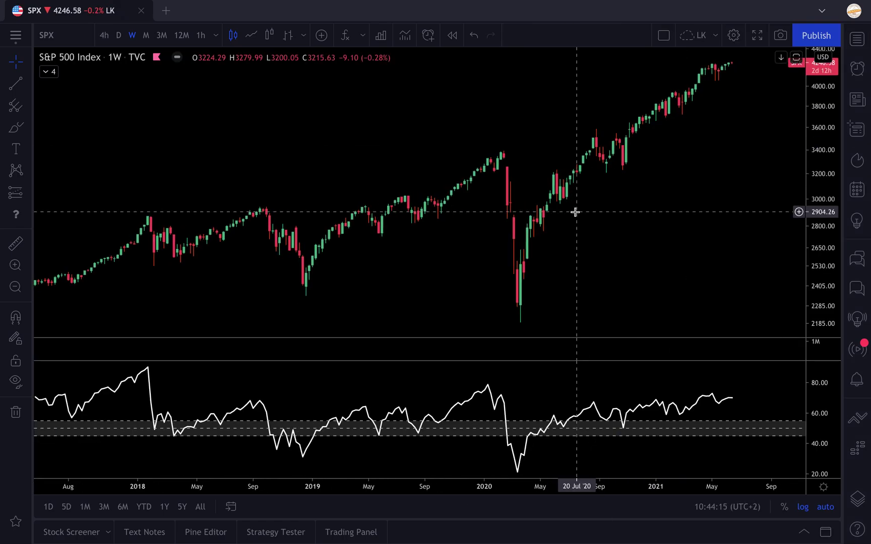
pyautogui.scroll(-5, 575, 212)
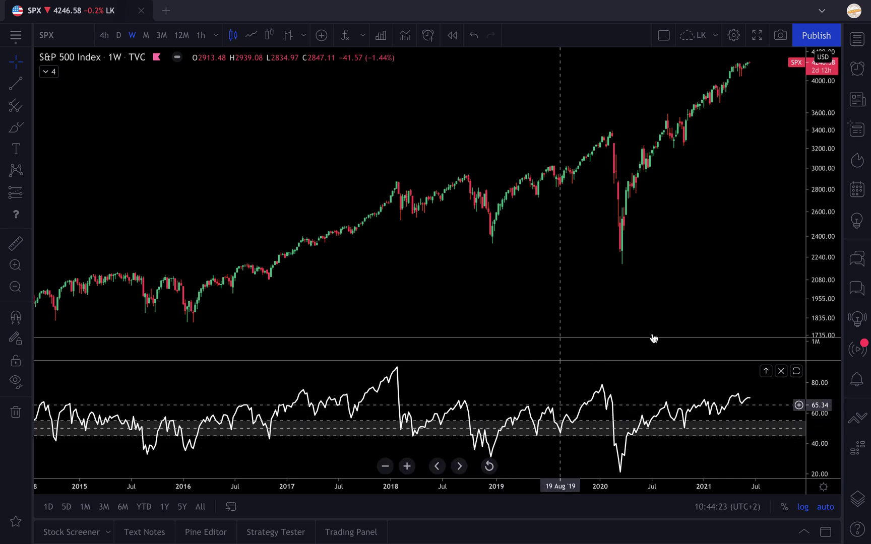
# - Open AMZN from the Pink list and show its weekly price and RSI history from mid-2015 to 2021
pyautogui.click(857, 39)
pyautogui.click(764, 120)
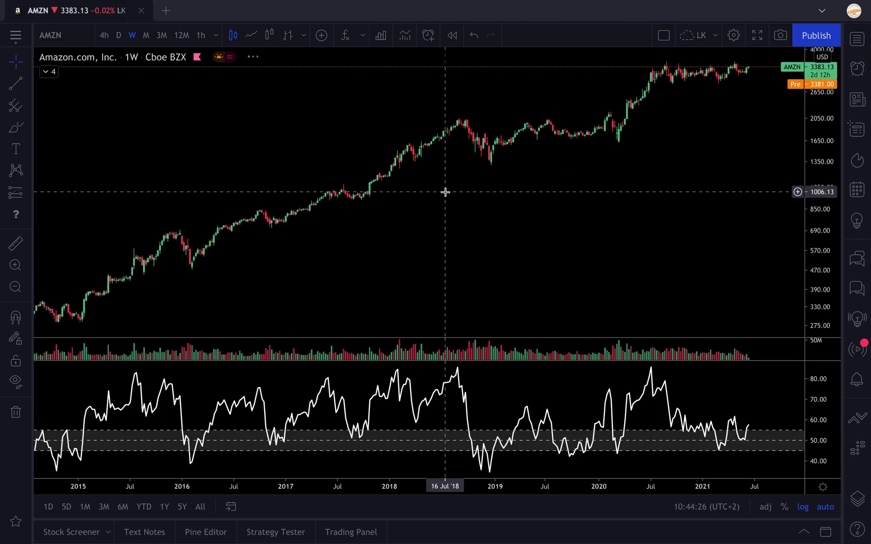
pyautogui.scroll(-5, 445, 192)
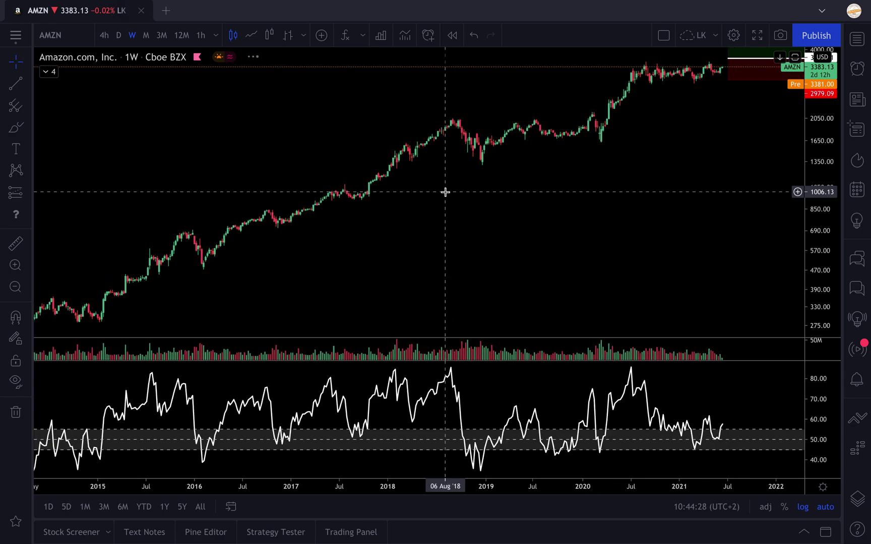
pyautogui.scroll(4, 445, 192)
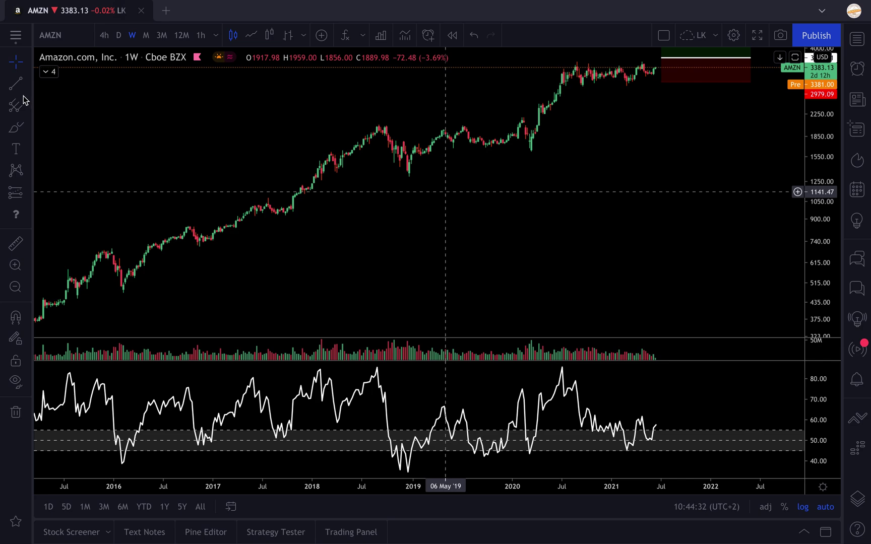
# - Outline the RSI section from late 2020 to mid-2021 with a brush-drawn box in the indicator pane
pyautogui.click(16, 127)
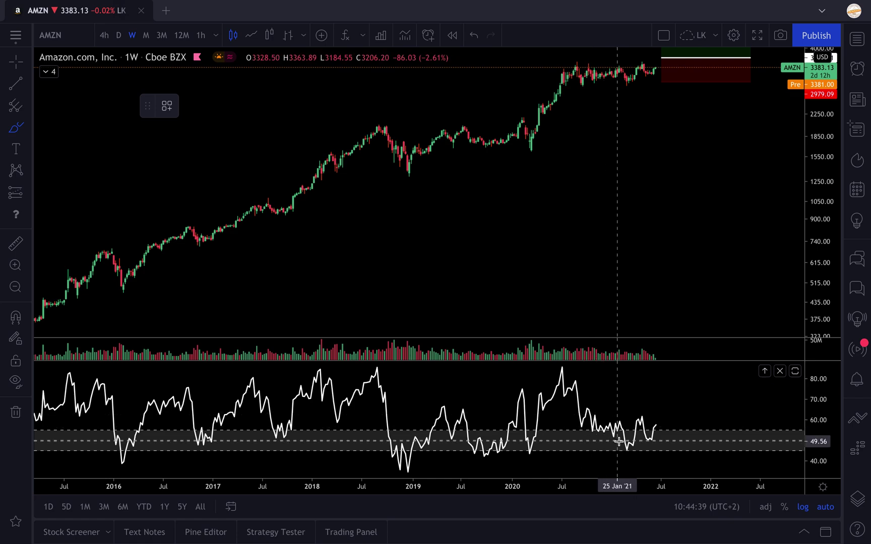
pyautogui.moveTo(672, 384); pyautogui.dragTo(575, 387)
pyautogui.moveTo(578, 427)
pyautogui.mouseDown()
pyautogui.moveTo(579, 447)
pyautogui.moveTo(668, 449)
pyautogui.moveTo(681, 389)
pyautogui.moveTo(663, 381)
pyautogui.mouseUp()
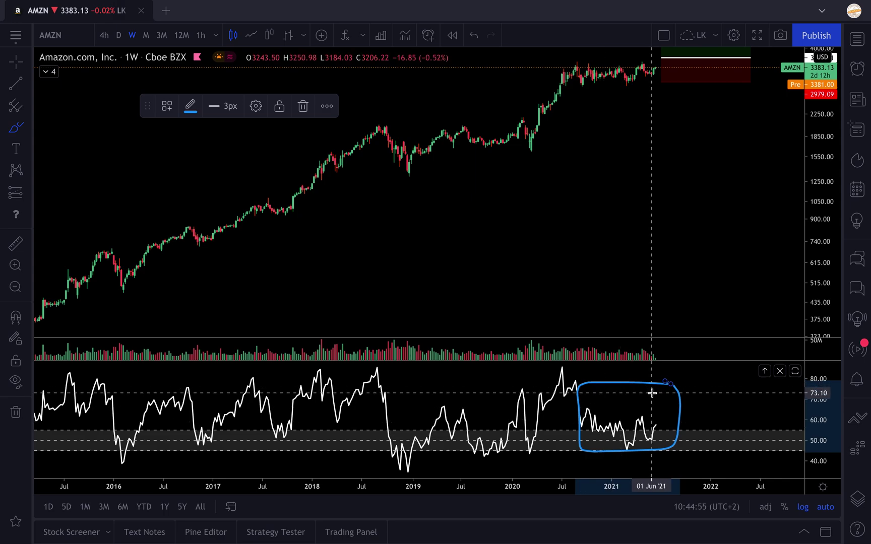
# - Compress the price scale and brush a line along the AMZN highs from August 2020 to late 2021, and undo both changes
pyautogui.scroll(5, 587, 256)
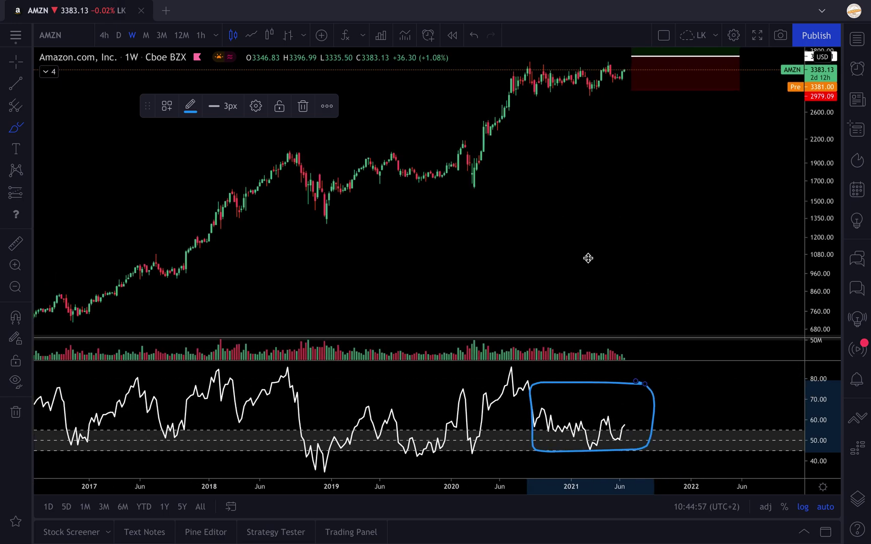
pyautogui.scroll(1, 544, 220)
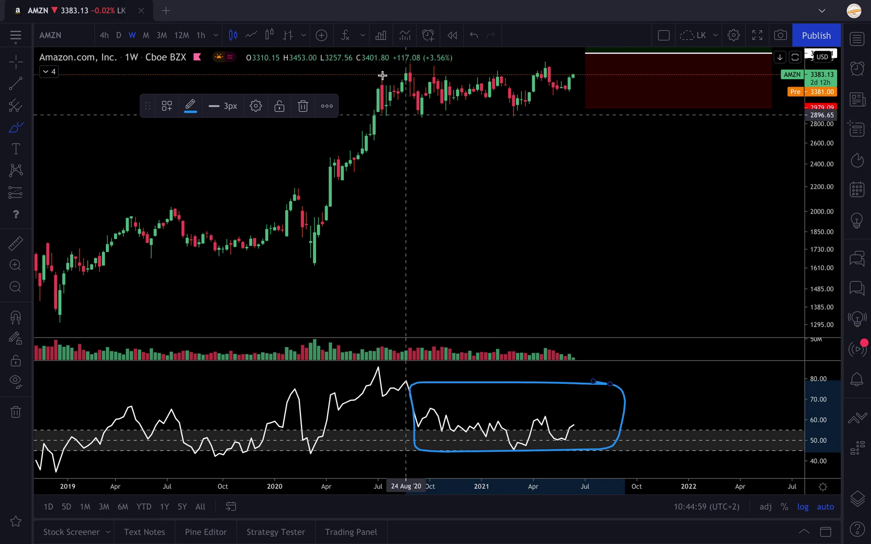
pyautogui.moveTo(823, 157); pyautogui.dragTo(824, 200)
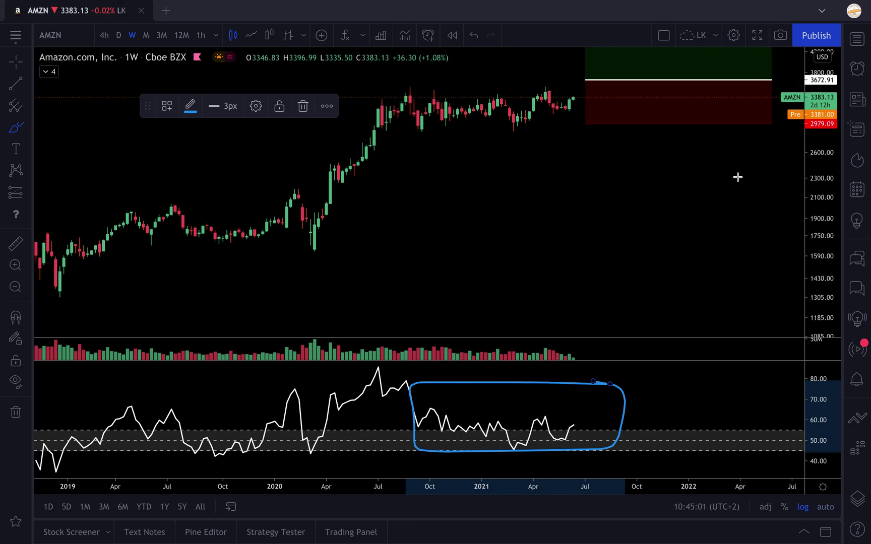
pyautogui.moveTo(399, 87); pyautogui.dragTo(660, 80)
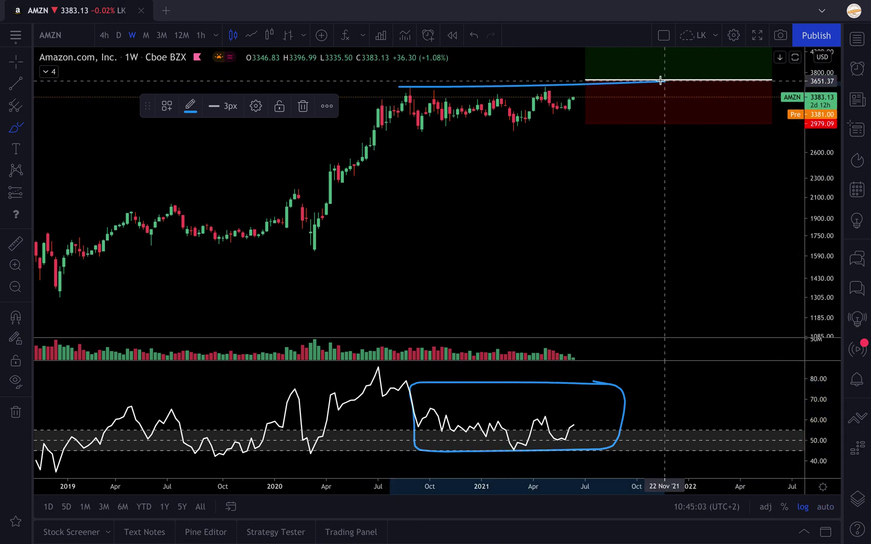
pyautogui.click(473, 36)
pyautogui.click(474, 36)
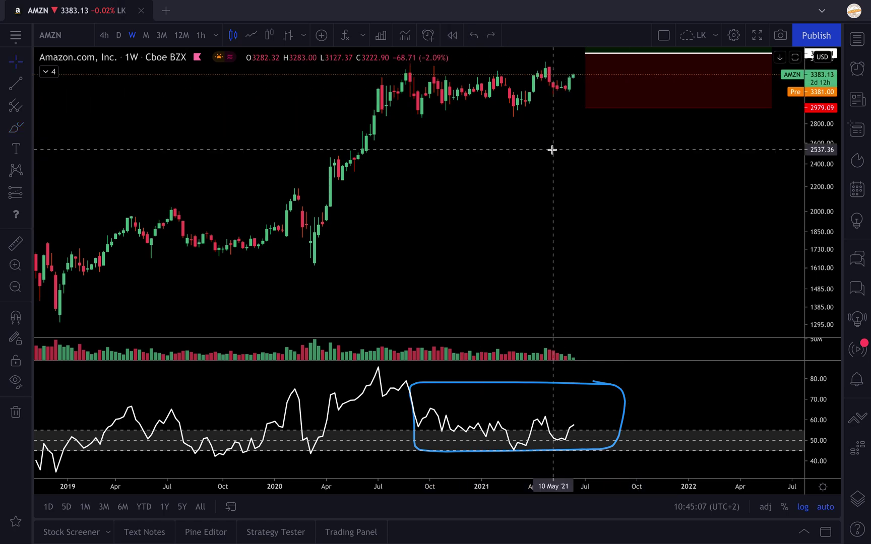
# - Delete the blue brush outline from the RSI pane
pyautogui.scroll(-5, 638, 399)
pyautogui.click(638, 387)
pyautogui.press('Delete')
# - Switch the AMZN chart to the monthly timeframe and show its price history from 2000 to 2021
pyautogui.scroll(-4, 638, 388)
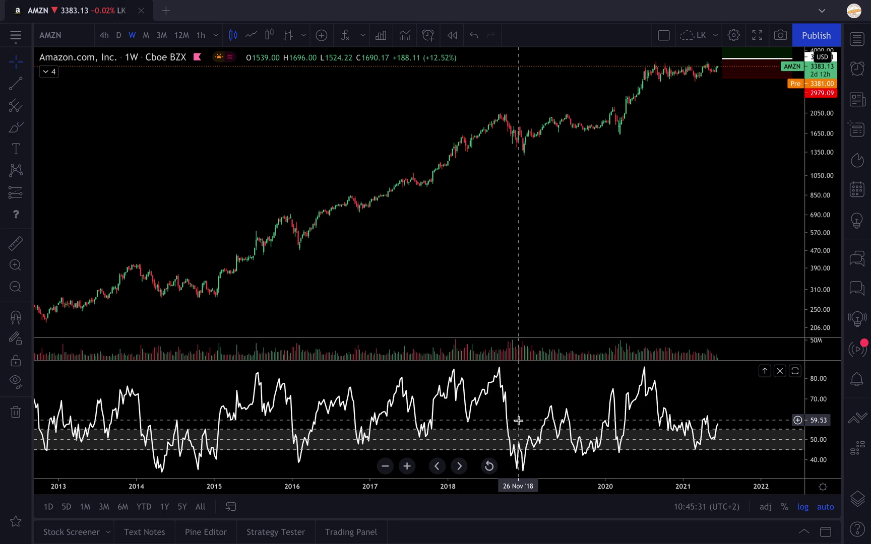
pyautogui.click(146, 35)
pyautogui.scroll(5, 511, 138)
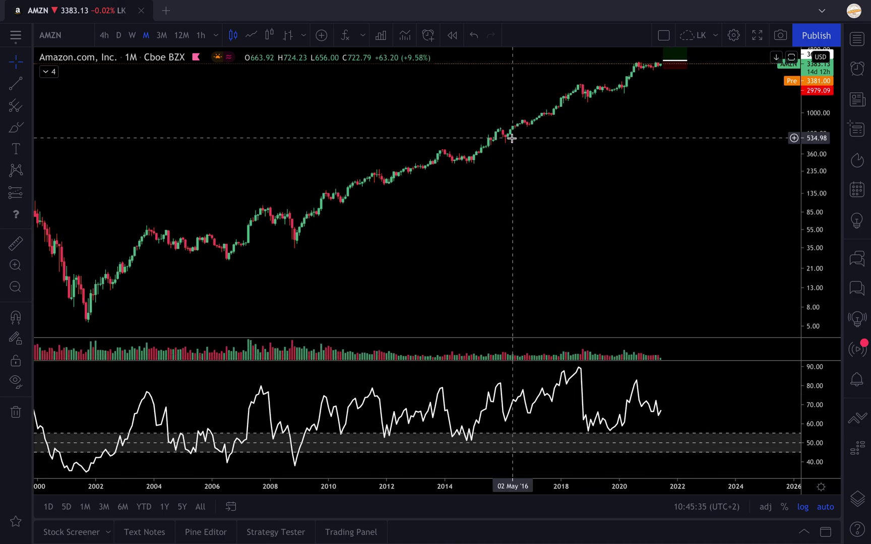
# - Brush a rising line along the 2009–2021 price trend and a large wave across 2009–2018, undoing each stroke
pyautogui.click(16, 128)
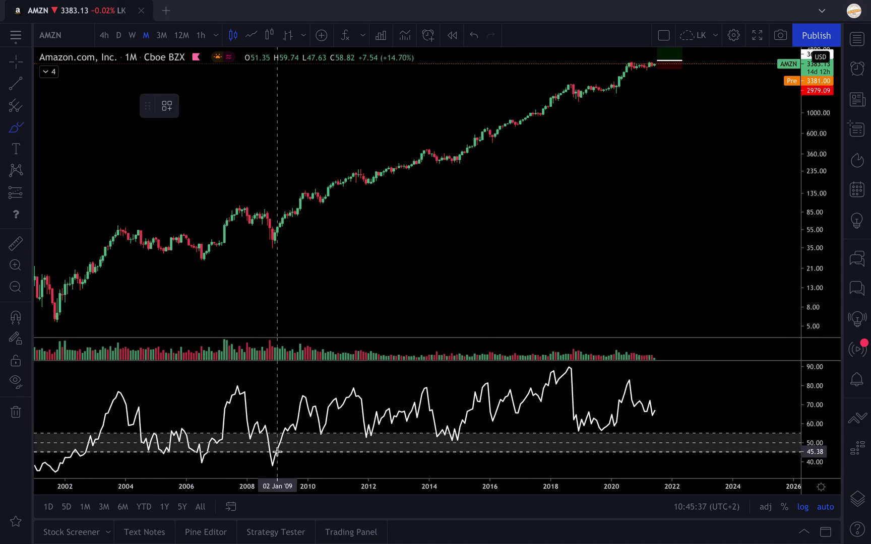
pyautogui.moveTo(290, 214)
pyautogui.mouseDown()
pyautogui.moveTo(439, 136)
pyautogui.moveTo(662, 60)
pyautogui.mouseUp()
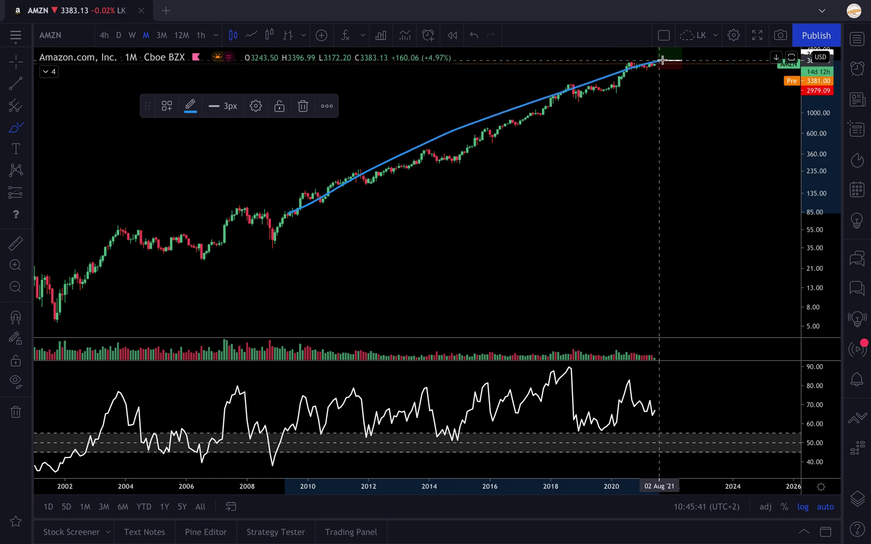
pyautogui.click(467, 40)
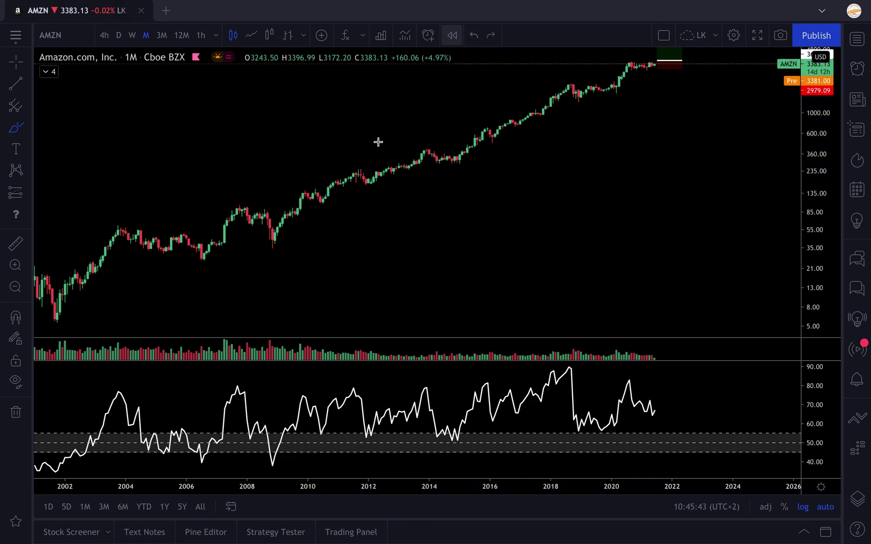
pyautogui.moveTo(291, 227)
pyautogui.mouseDown()
pyautogui.moveTo(331, 132)
pyautogui.moveTo(424, 224)
pyautogui.moveTo(476, 91)
pyautogui.moveTo(501, 166)
pyautogui.moveTo(565, 149)
pyautogui.mouseUp()
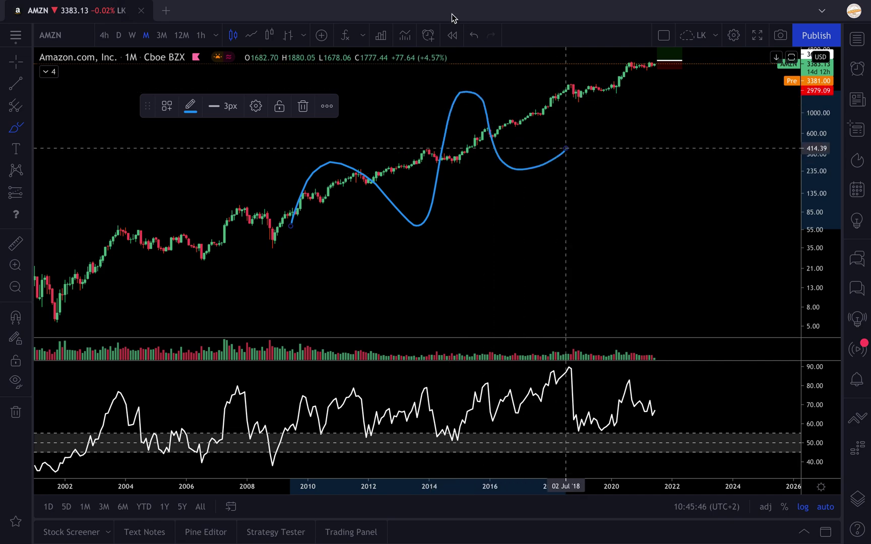
pyautogui.click(472, 37)
# - Brush a rising curve along the 2009–2020 AMZN prices, and try strokes along the RSI middle zone from 2010, undoing the RSI strokes
pyautogui.moveTo(295, 206)
pyautogui.mouseDown()
pyautogui.moveTo(431, 175)
pyautogui.moveTo(603, 96)
pyautogui.moveTo(633, 65)
pyautogui.mouseUp()
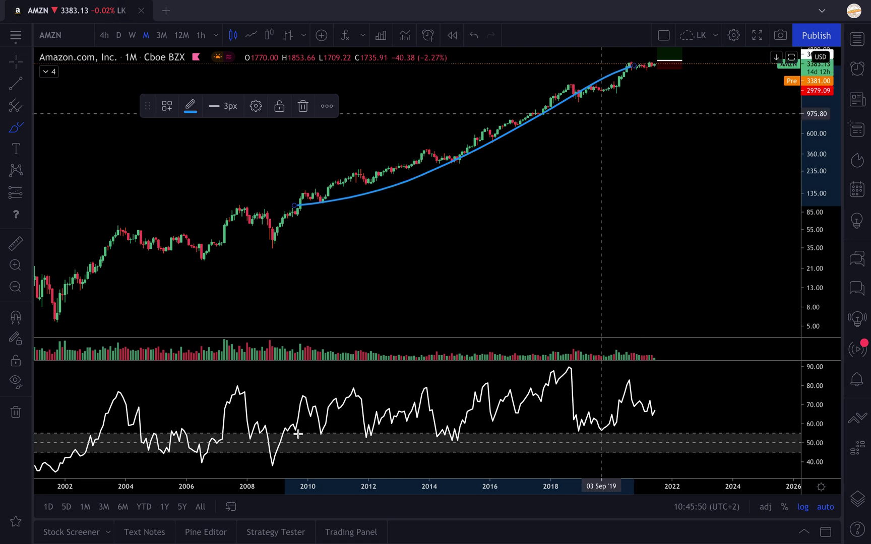
pyautogui.moveTo(300, 443)
pyautogui.mouseDown()
pyautogui.moveTo(383, 434)
pyautogui.moveTo(560, 441)
pyautogui.mouseUp()
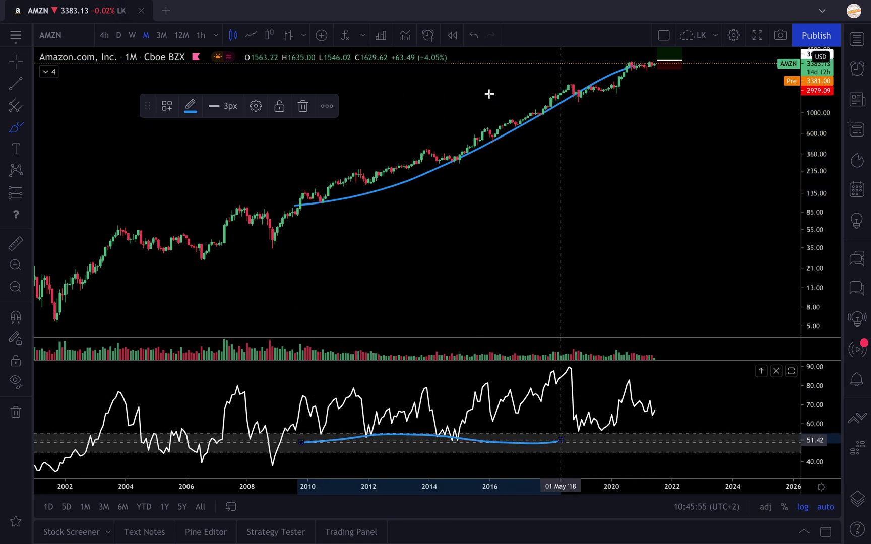
pyautogui.click(474, 36)
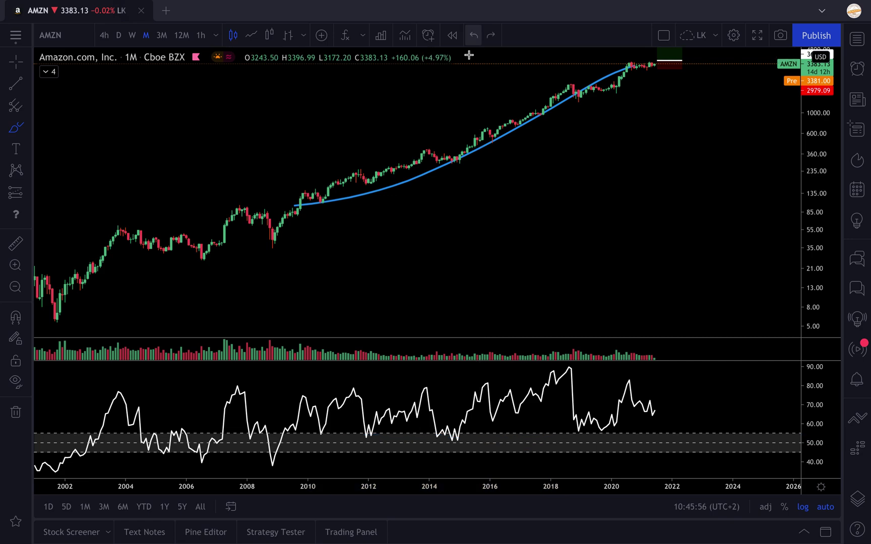
pyautogui.click(292, 443)
pyautogui.moveTo(360, 431); pyautogui.dragTo(419, 452)
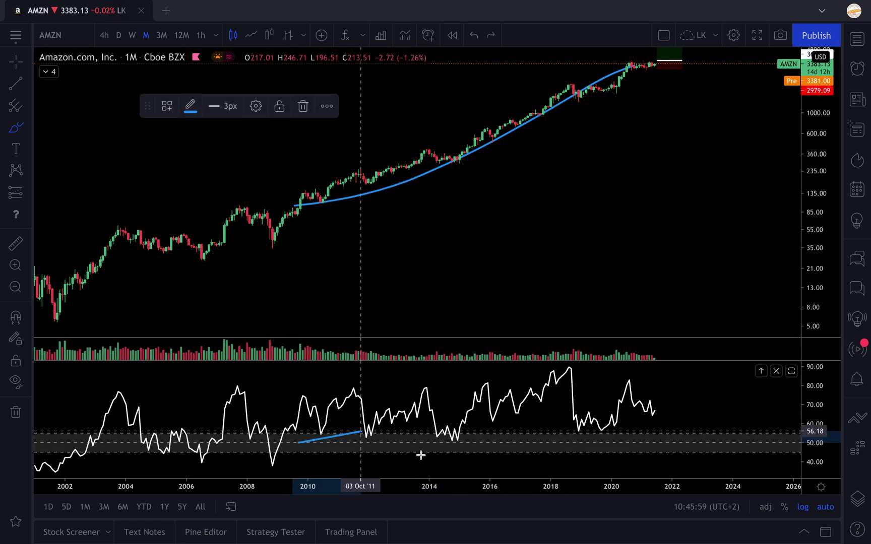
pyautogui.click(473, 34)
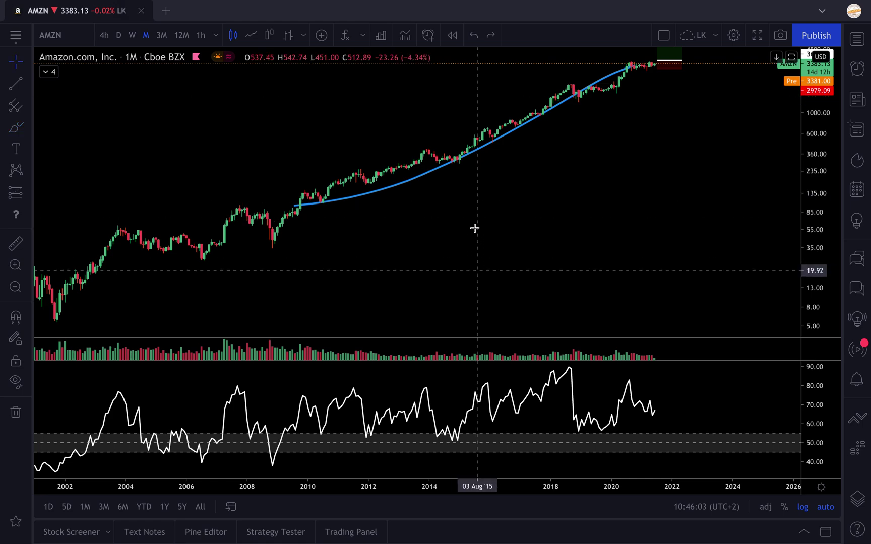
# - Delete the blue brush curve from the monthly AMZN price pane
pyautogui.click(406, 185)
pyautogui.press('Delete')
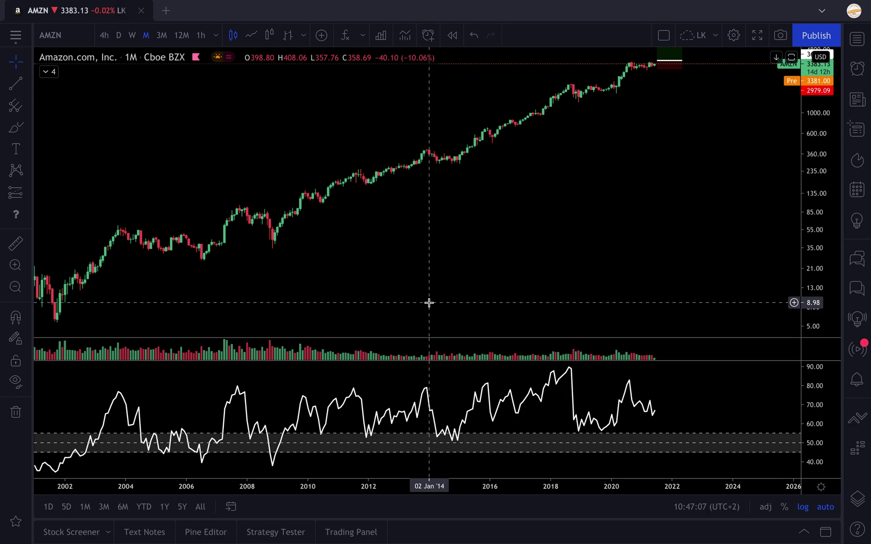
pyautogui.scroll(5, 429, 302)
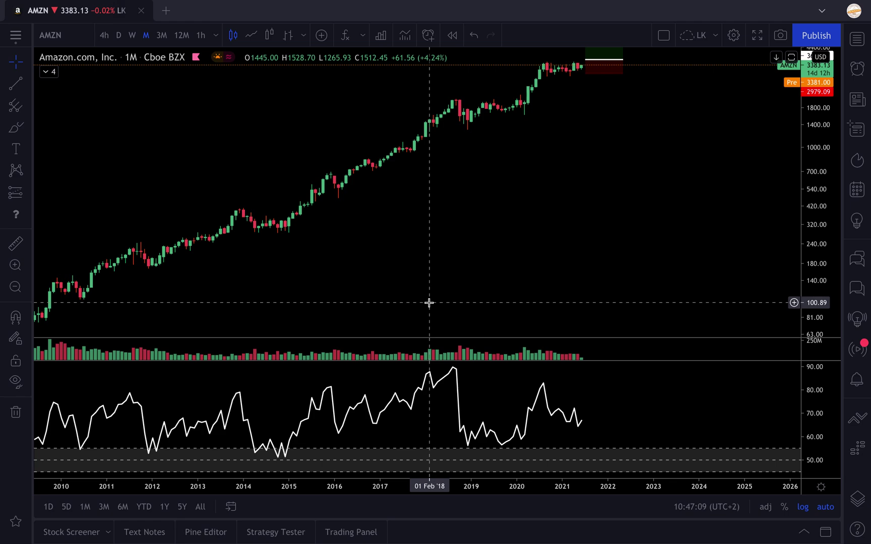